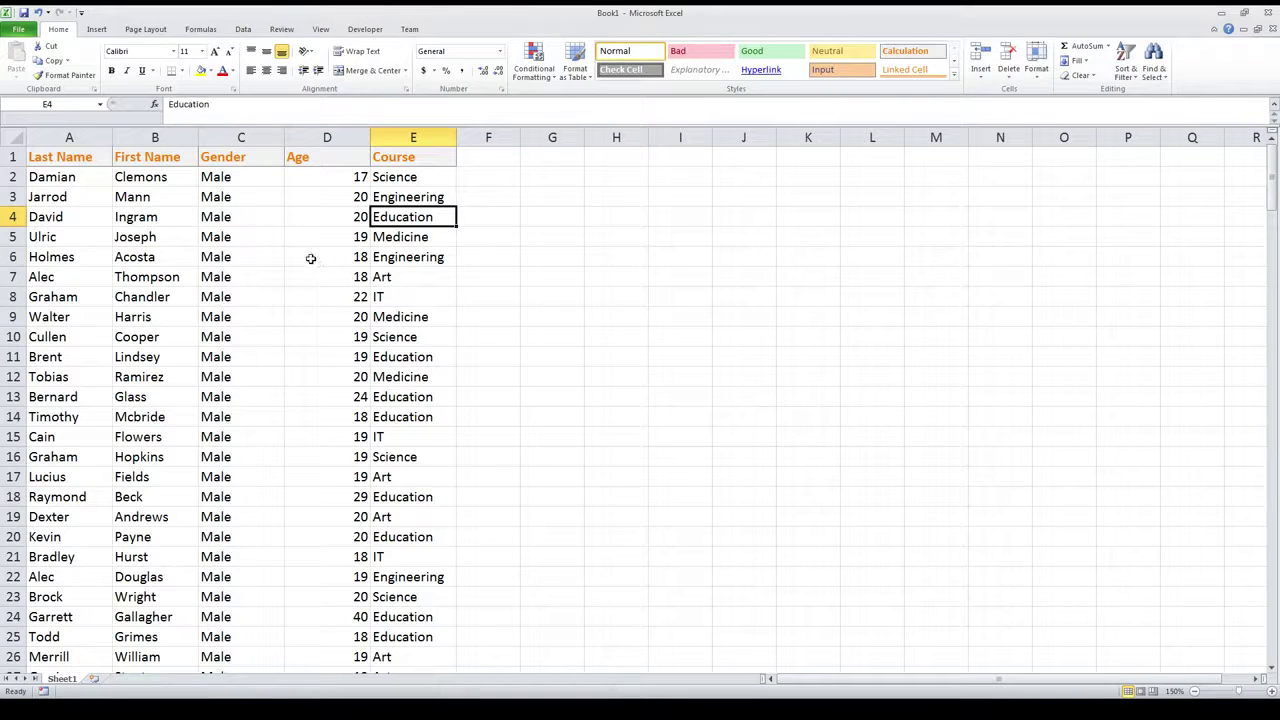
Look through the student list and its header row from Last Name to Course
click(160, 214)
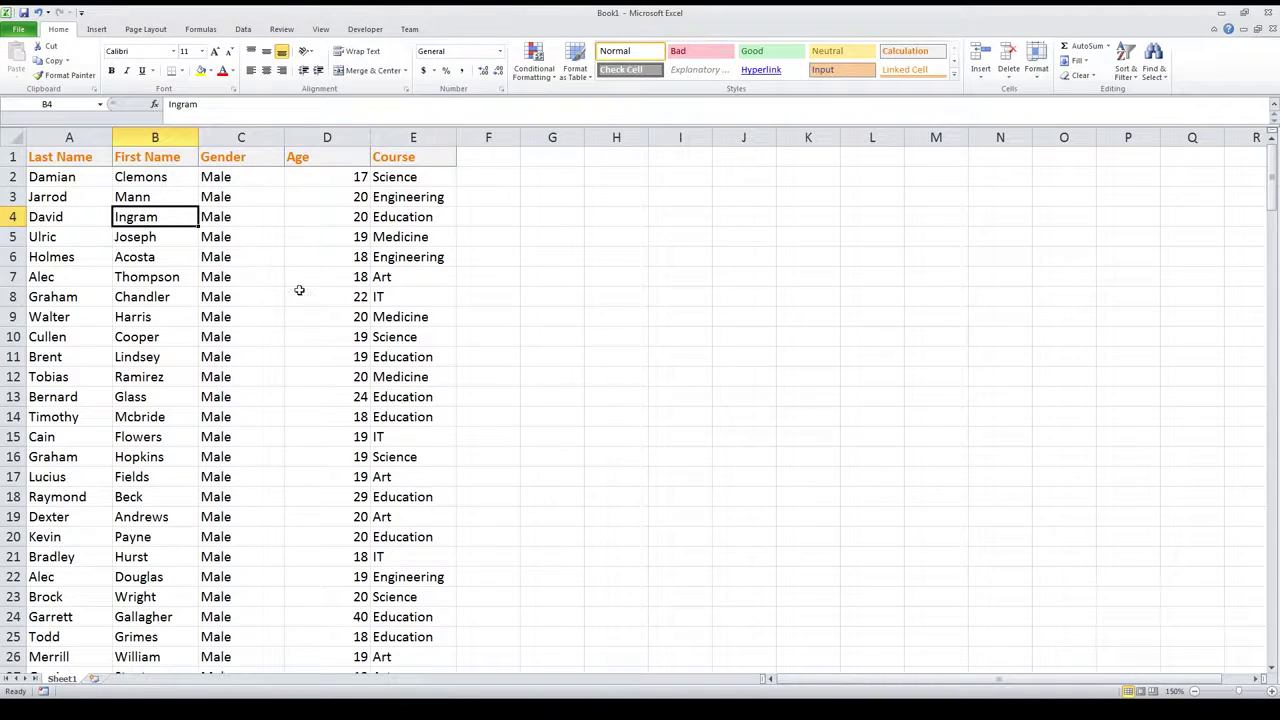
scroll(299, 290, down, 3)
scroll(344, 297, up, 3)
scroll(70, 288, down, 4)
scroll(69, 283, up, 4)
click(388, 152)
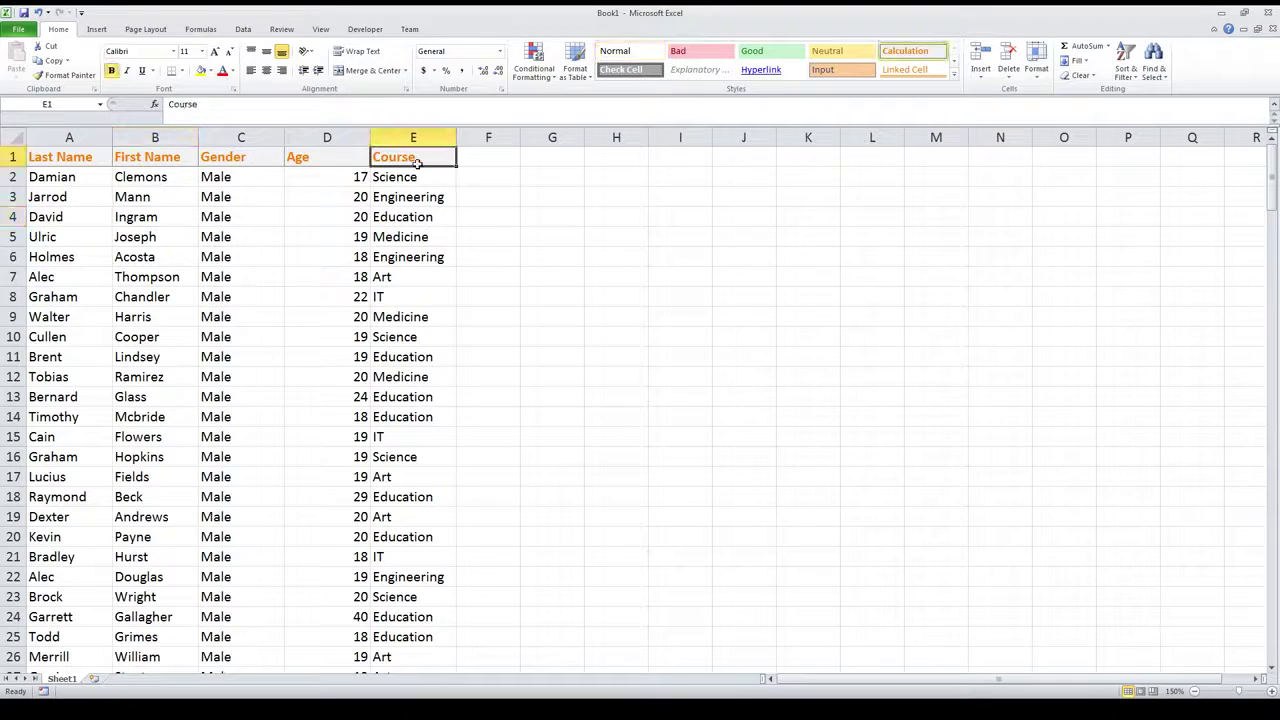
click(432, 198)
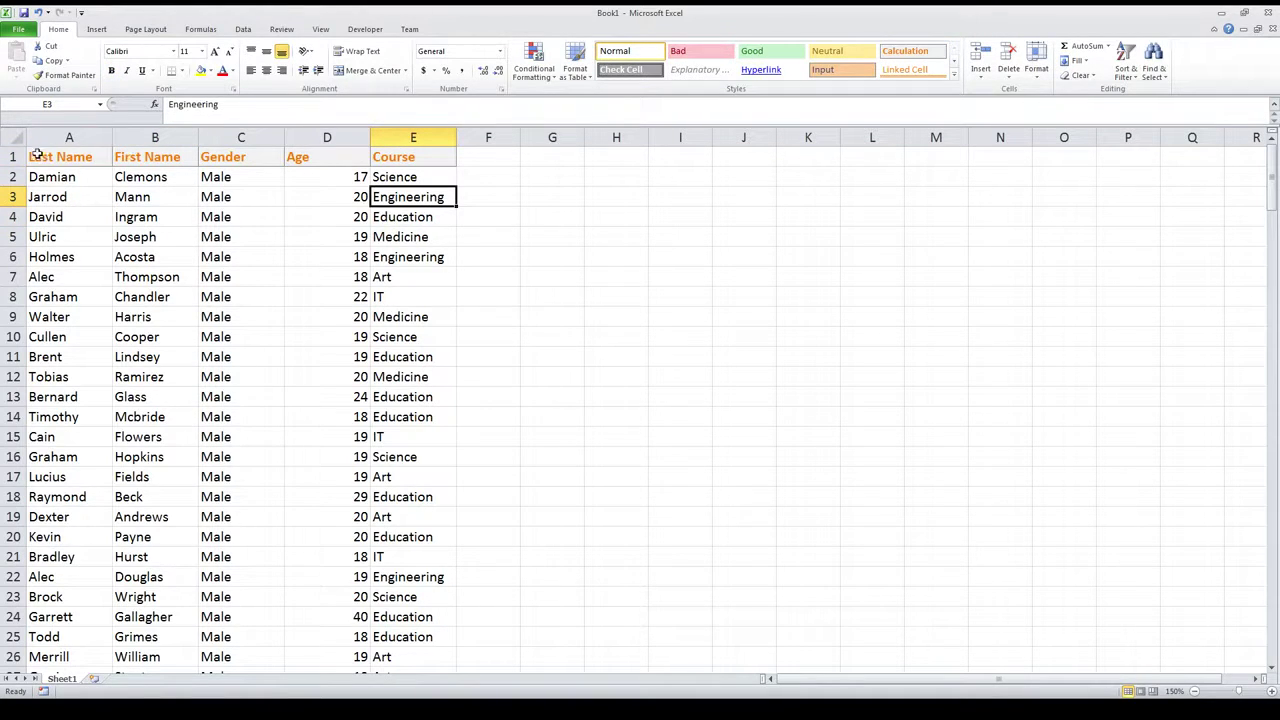
click(132, 150)
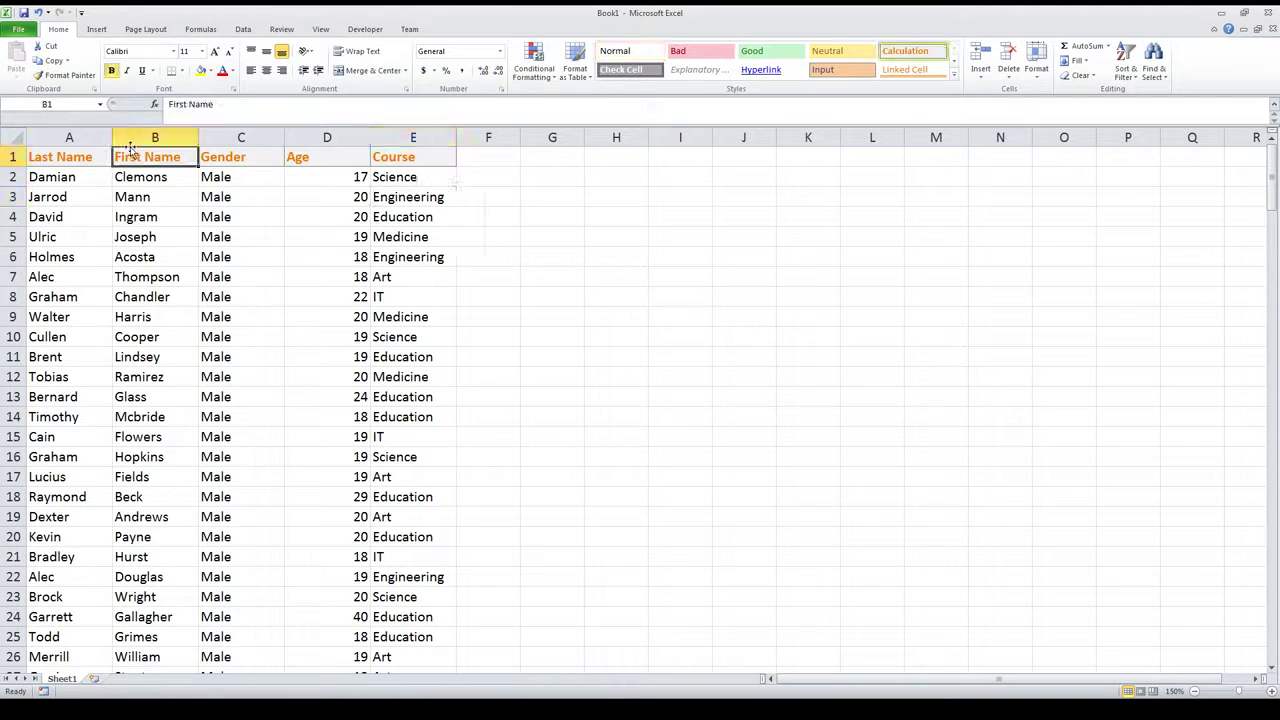
click(15, 157)
click(160, 176)
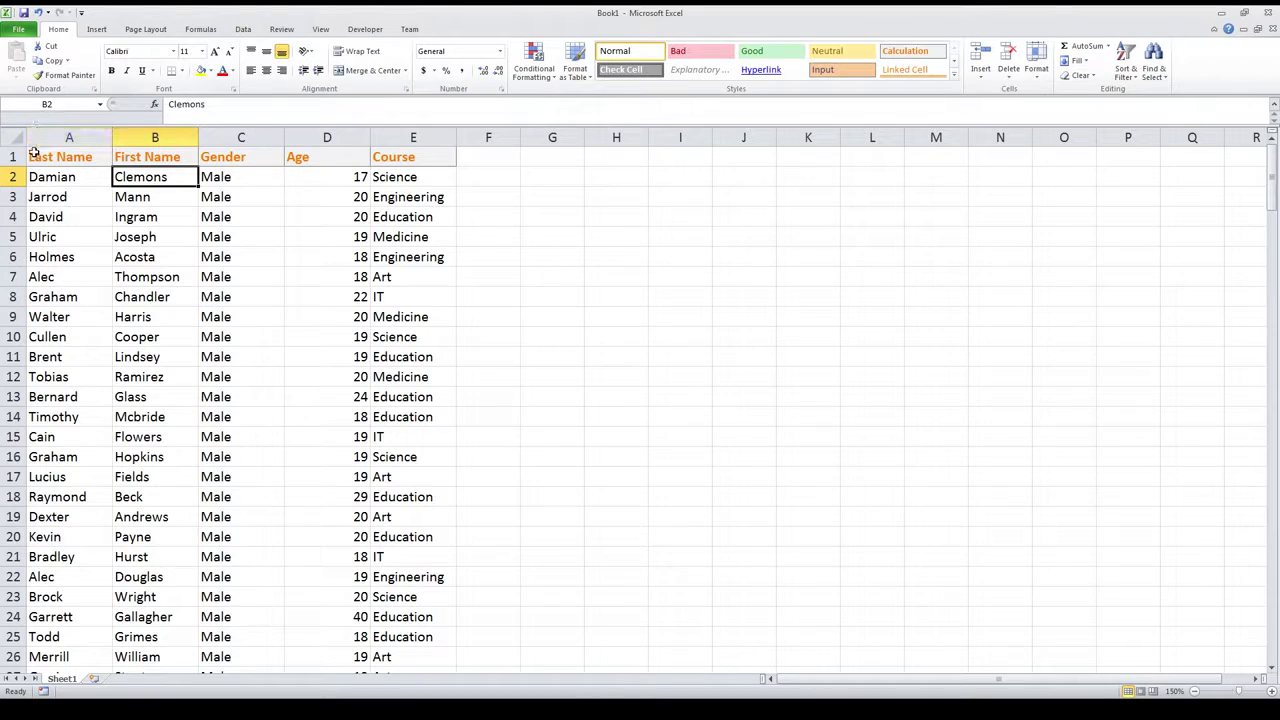
Turn on filtering for the header row A1:E1, from Last Name to Course
drag(35, 155, 412, 157)
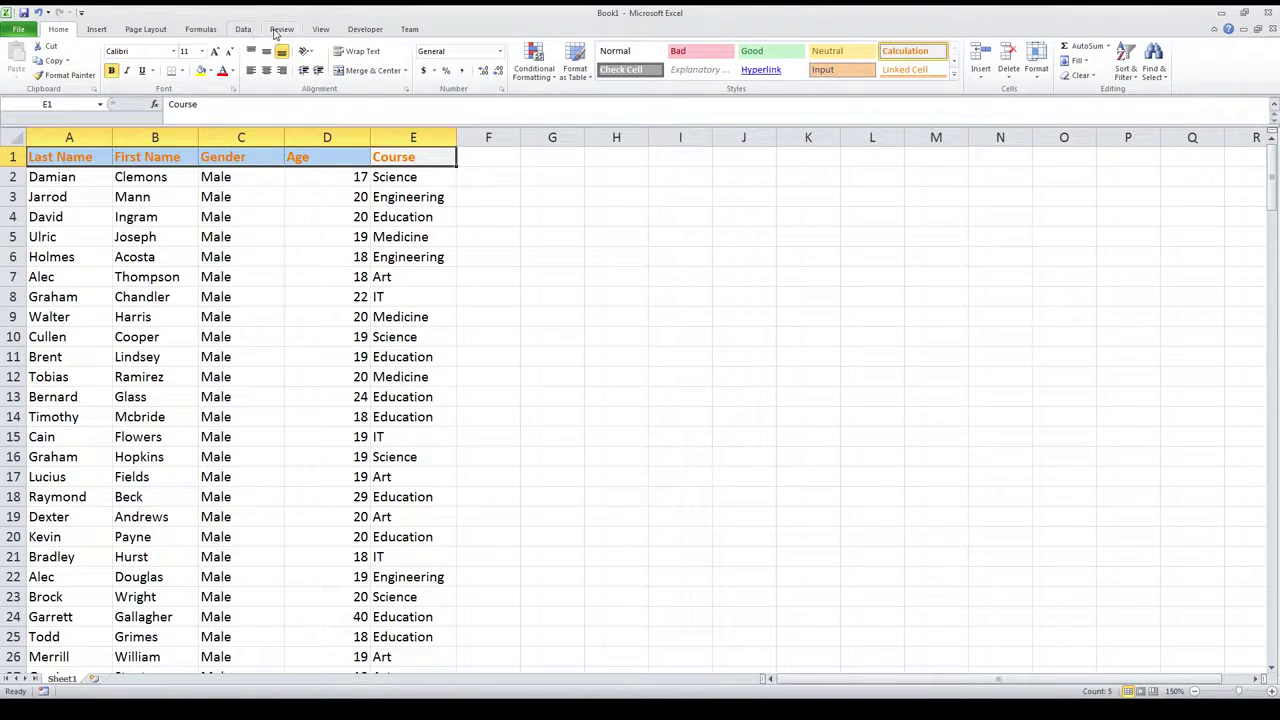
click(245, 29)
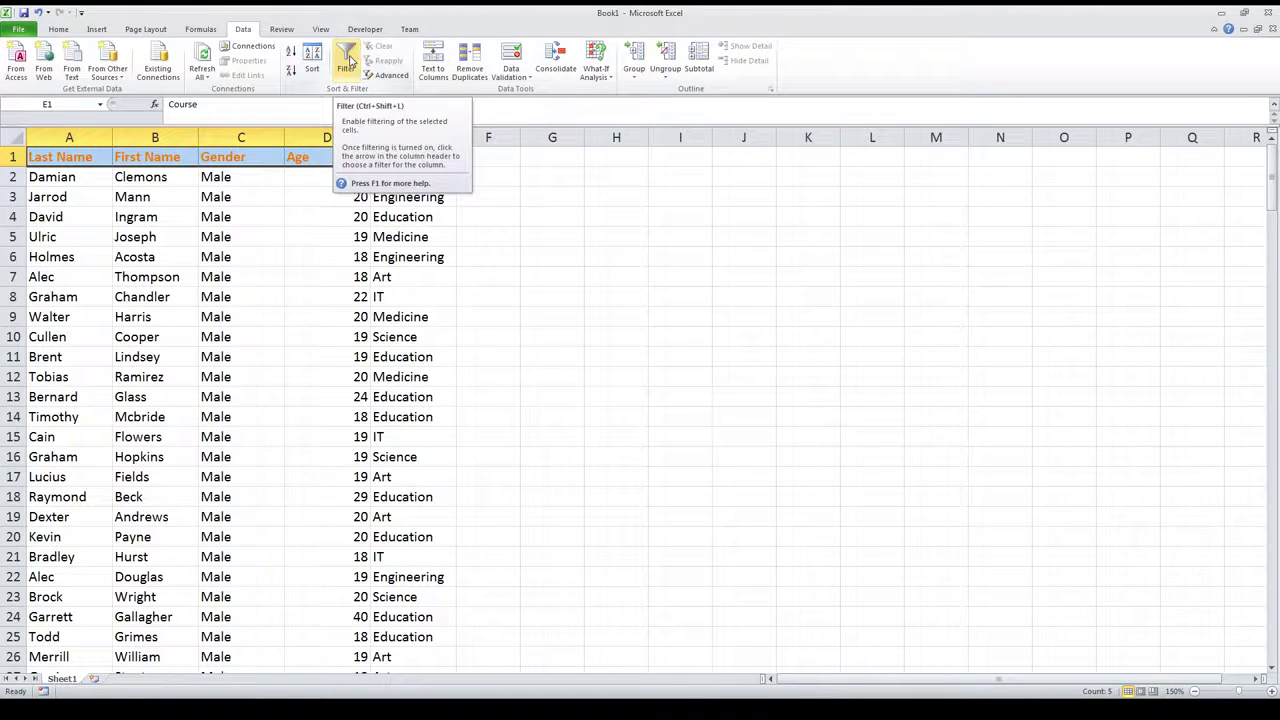
click(348, 62)
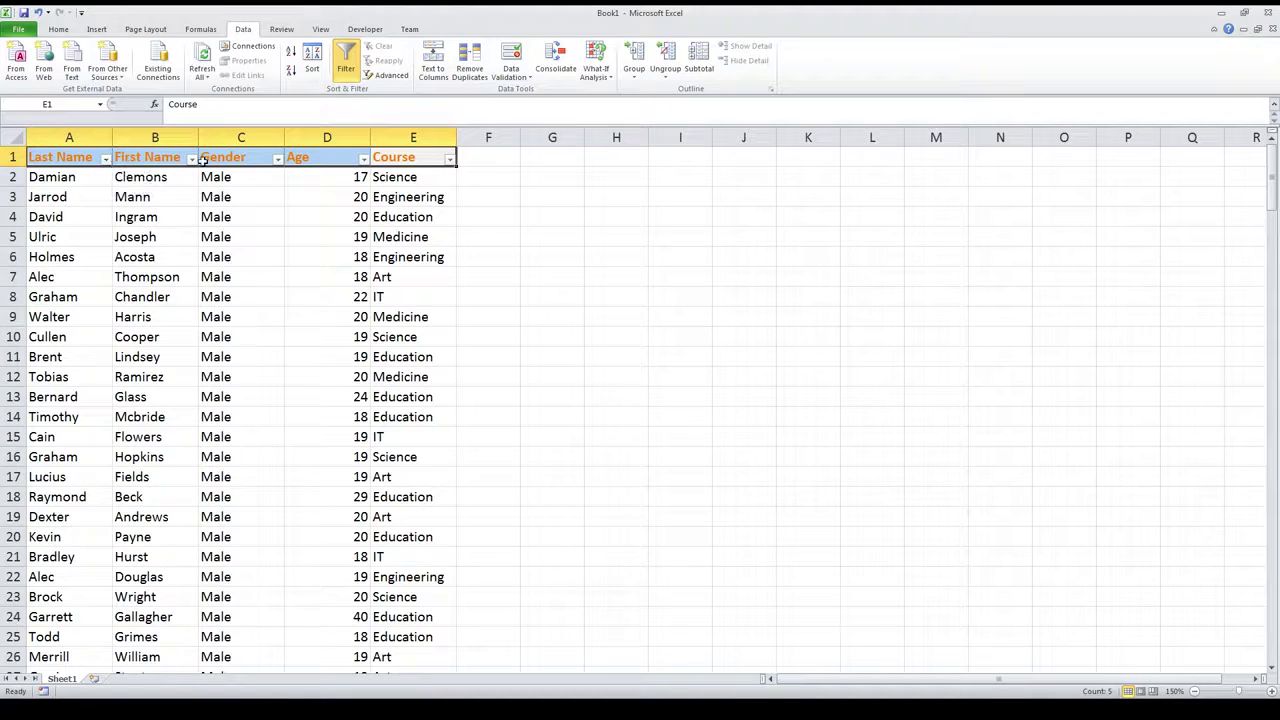
click(172, 181)
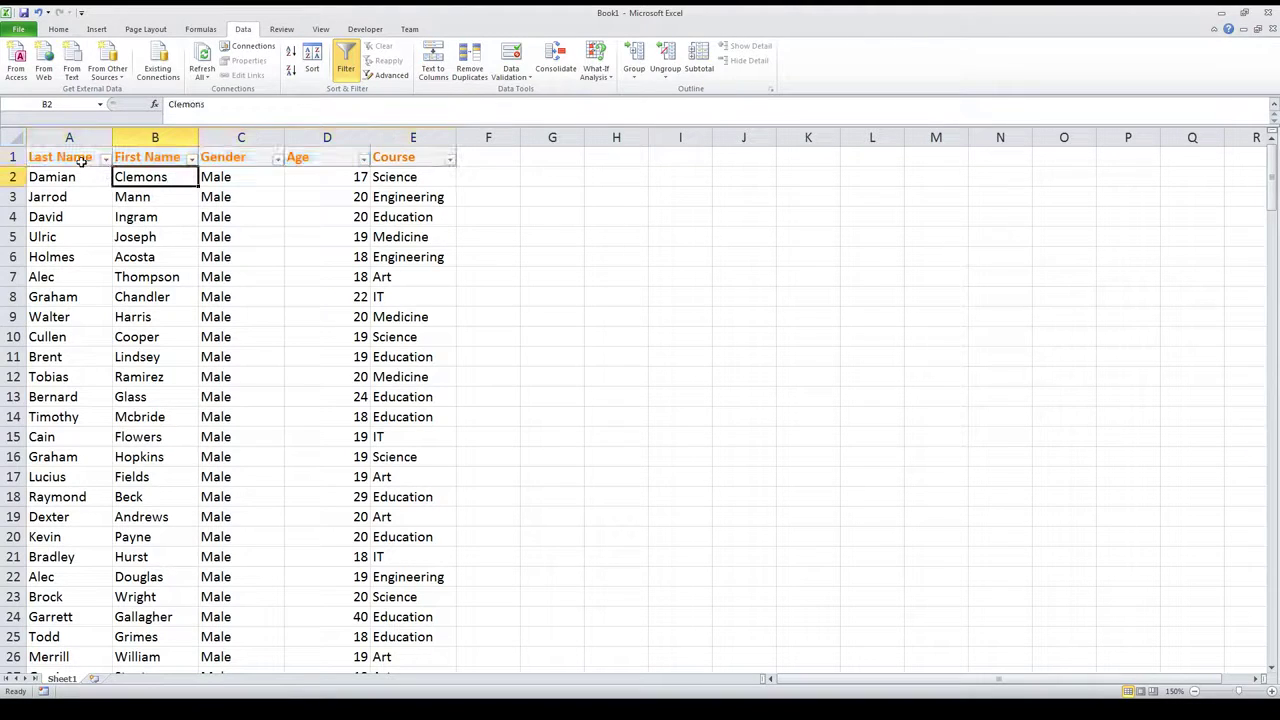
Filter the Gender column to show only Male records by excluding Female, and look through the filtered rows
click(278, 160)
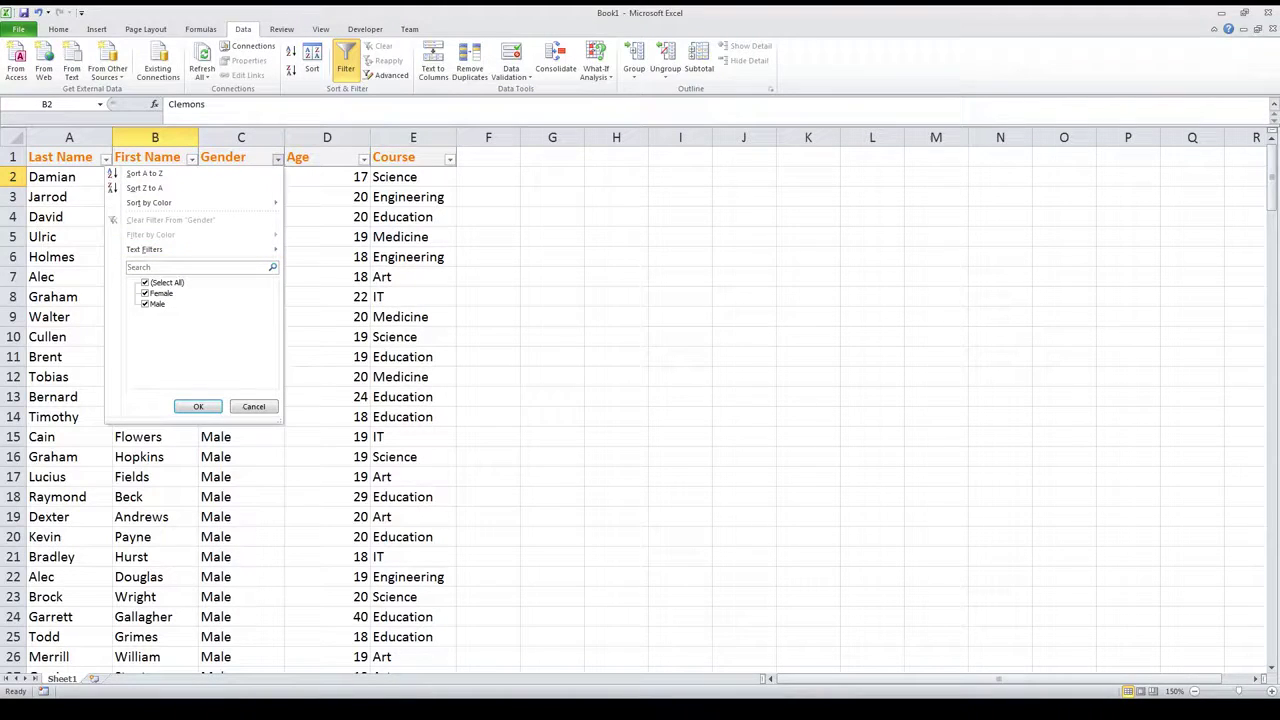
click(158, 293)
click(198, 406)
scroll(280, 323, down, 5)
scroll(280, 291, up, 5)
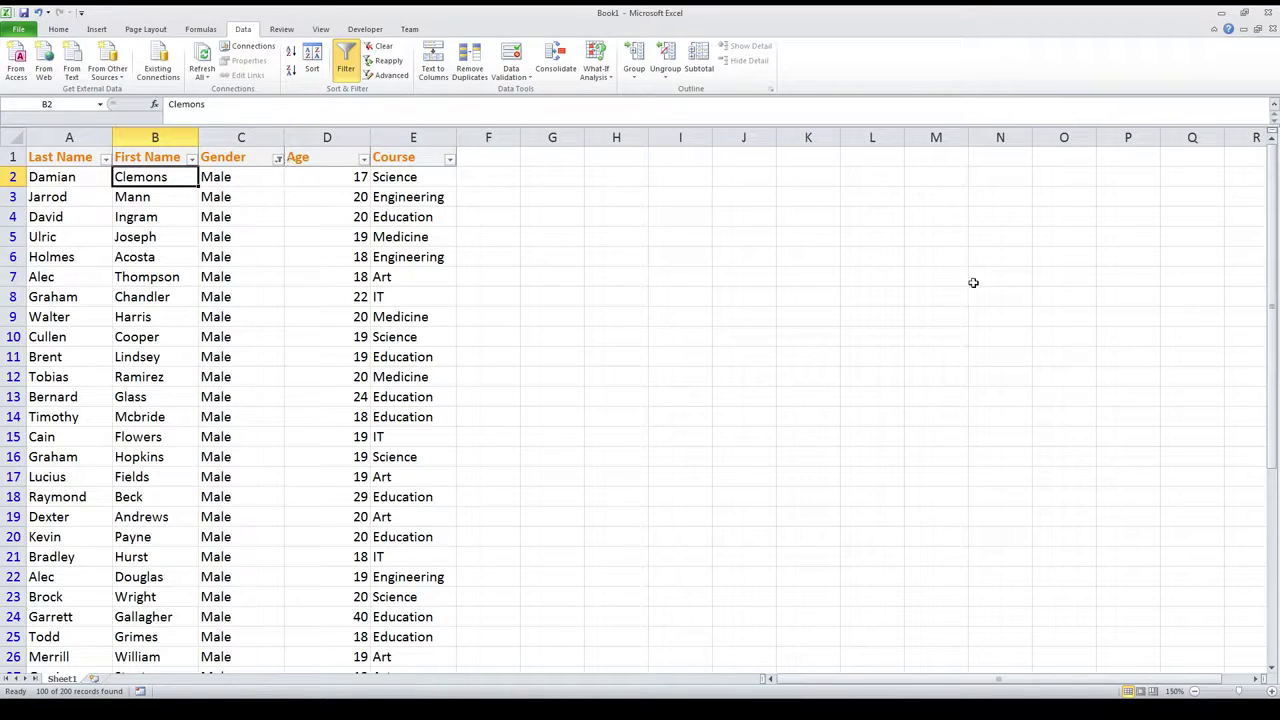
drag(1274, 168, 1274, 418)
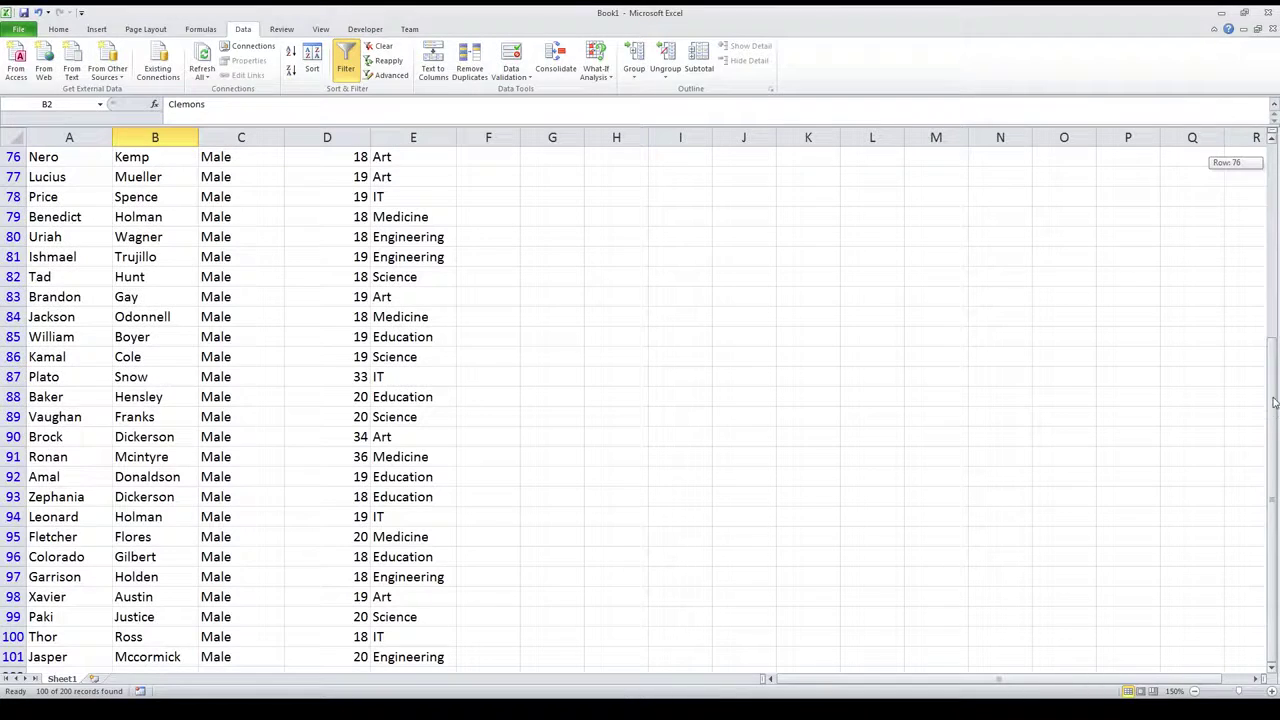
drag(1274, 493, 1274, 168)
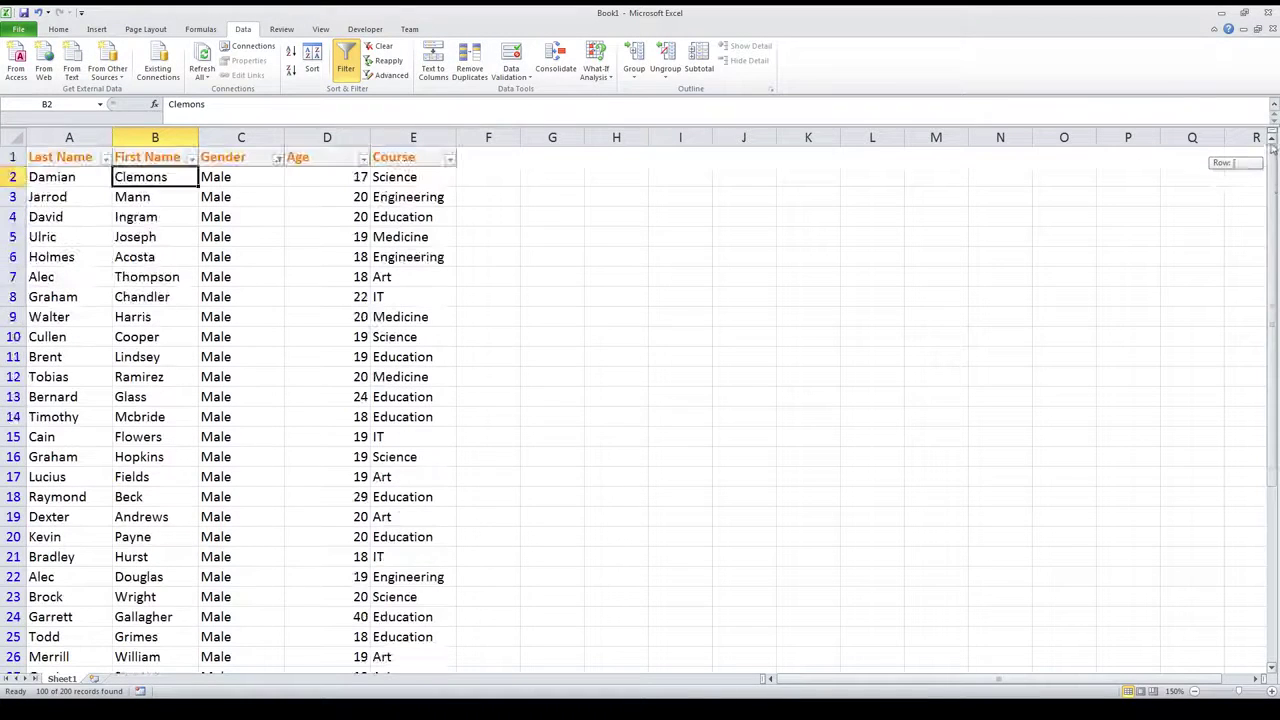
Include Female again in the Gender filter and look over the full list of both genders
click(278, 159)
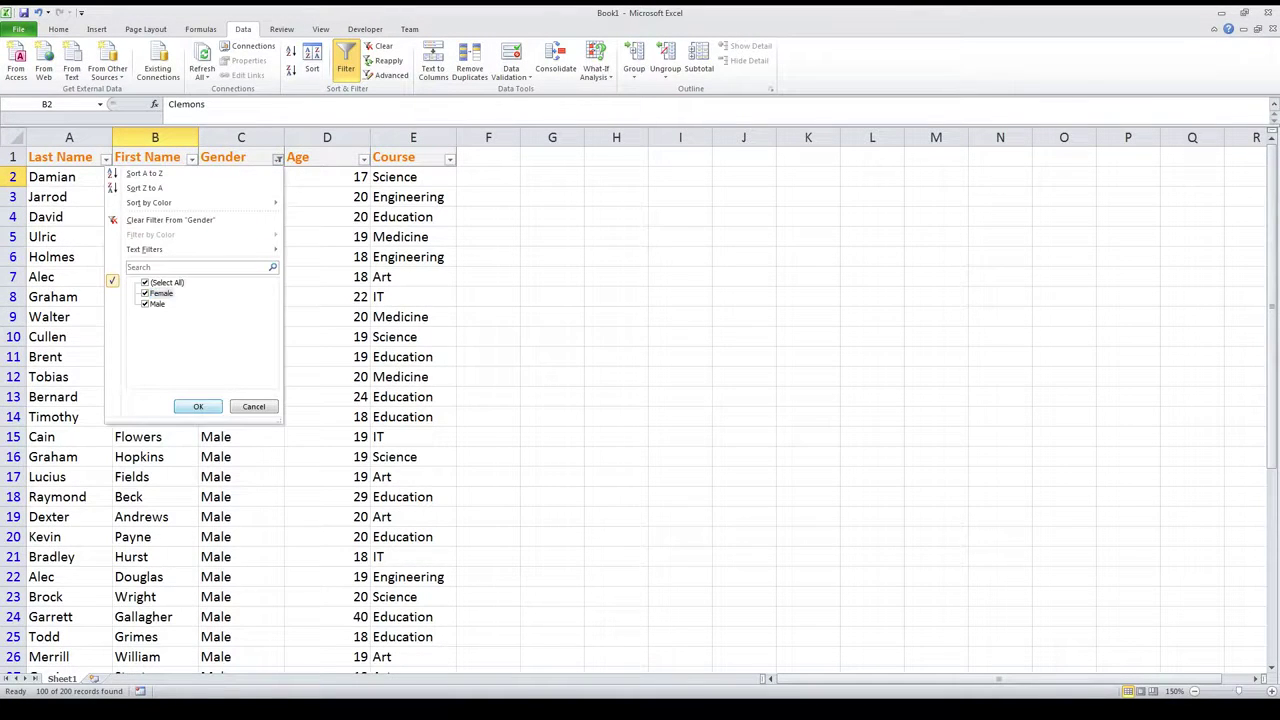
click(198, 406)
scroll(581, 329, down, 20)
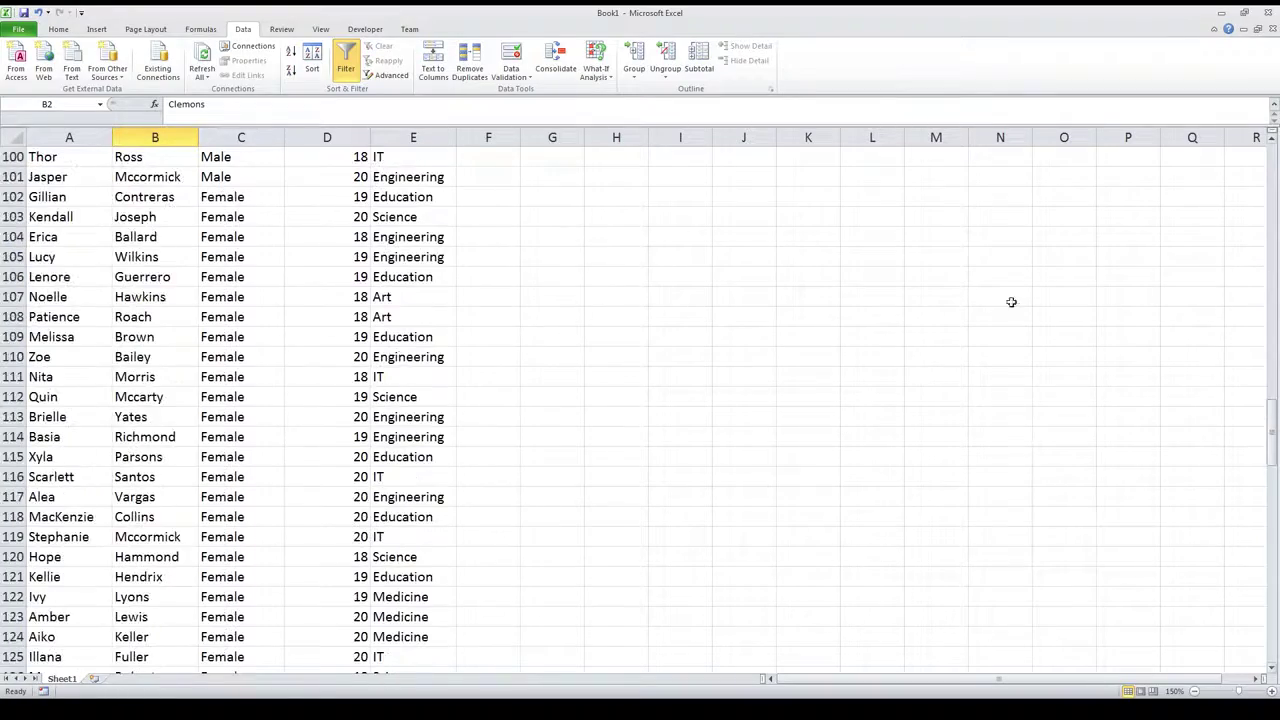
scroll(503, 298, up, 20)
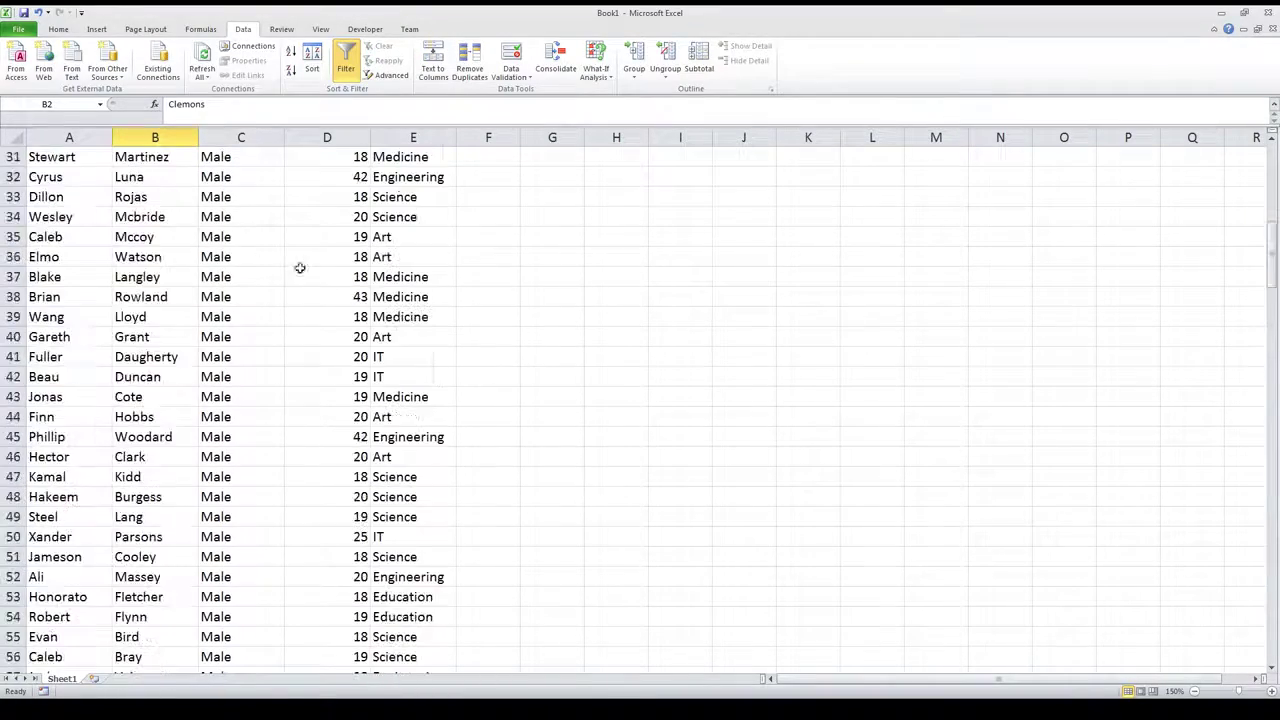
Filter the Age column to keep only ages 17, 18, 19, 20 and 22, and look through the remaining records
click(363, 160)
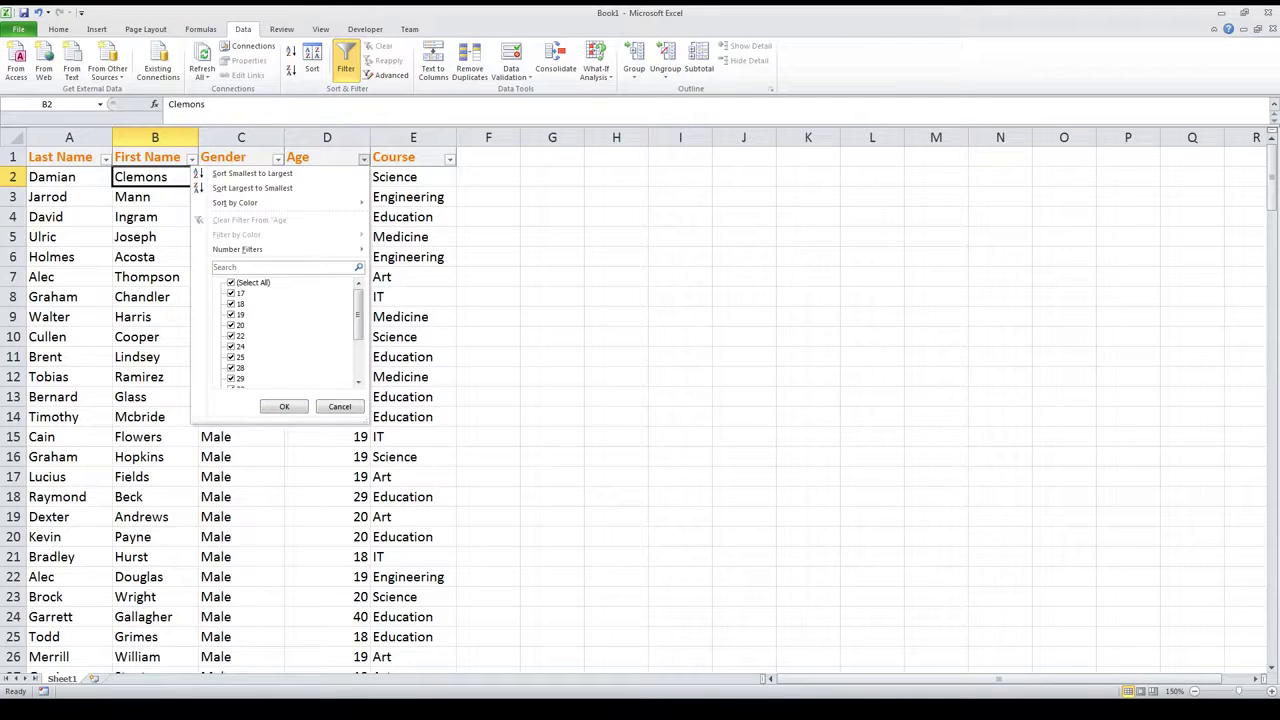
click(231, 346)
click(231, 357)
click(231, 367)
click(231, 378)
scroll(280, 340, down, 1)
click(231, 357)
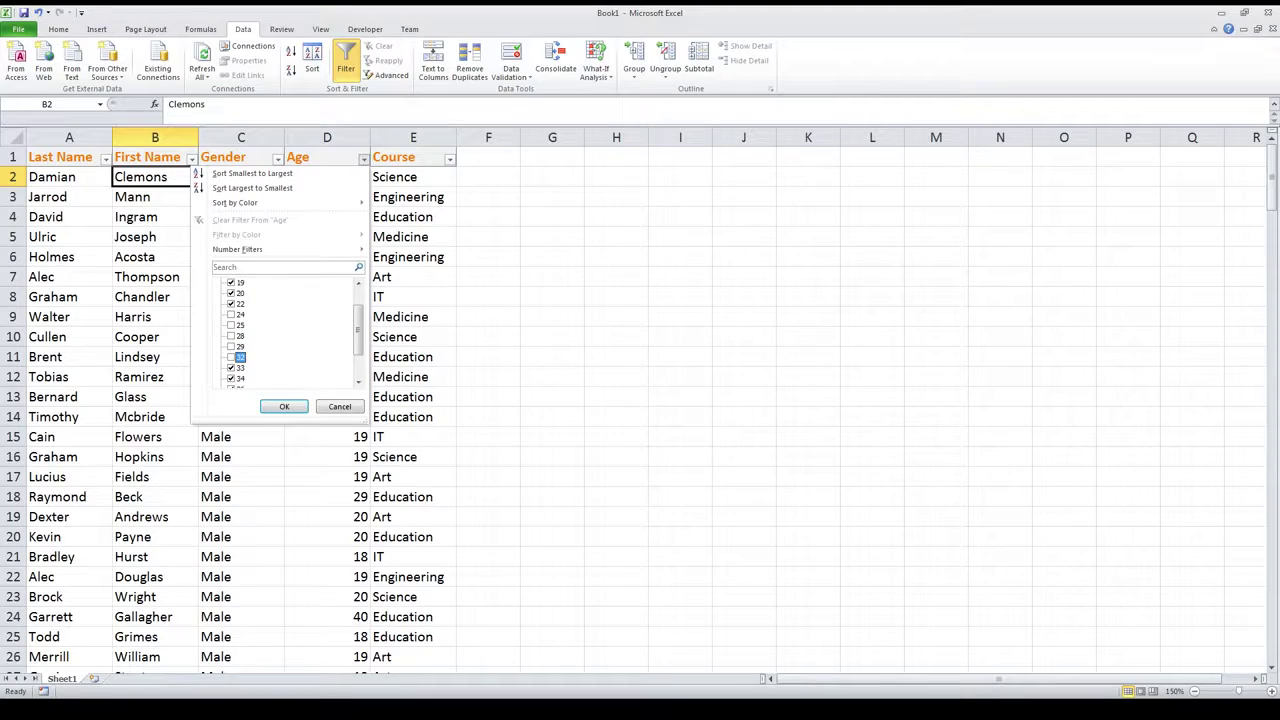
click(231, 367)
click(231, 378)
scroll(280, 340, down, 1)
click(231, 346)
click(231, 357)
click(284, 406)
click(460, 377)
scroll(451, 397, down, 6)
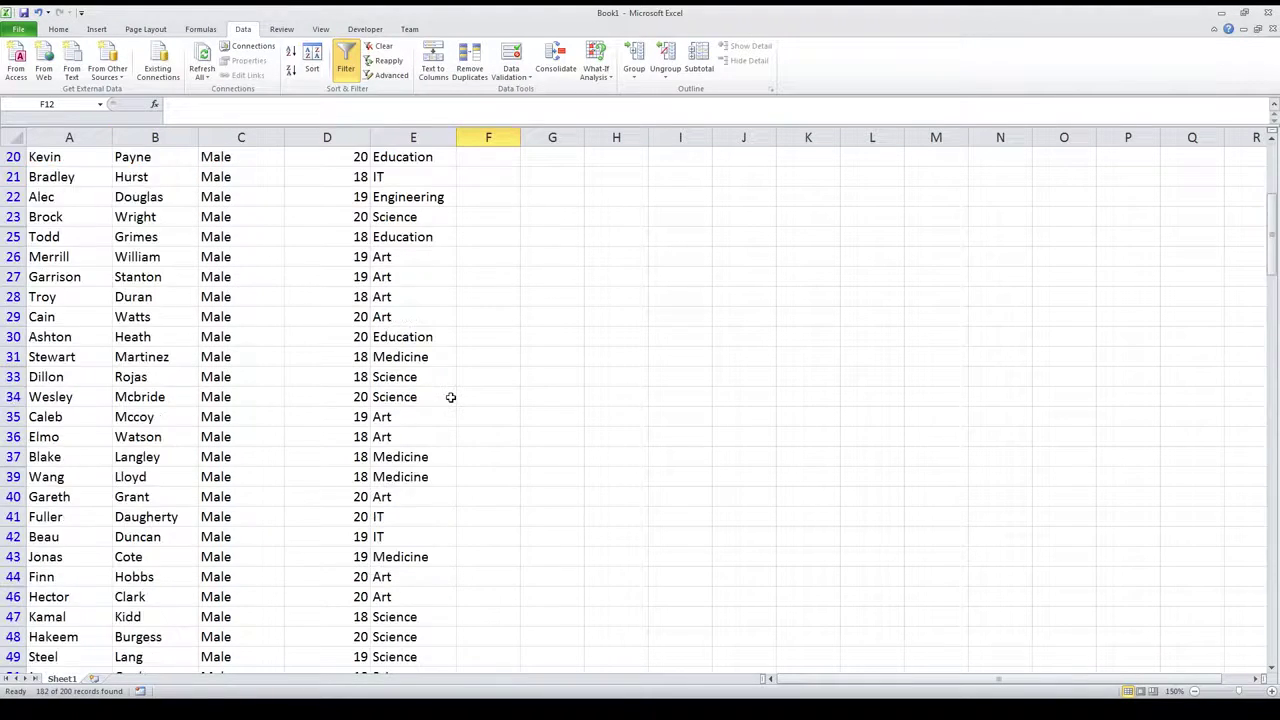
scroll(455, 390, down, 20)
scroll(458, 387, up, 10)
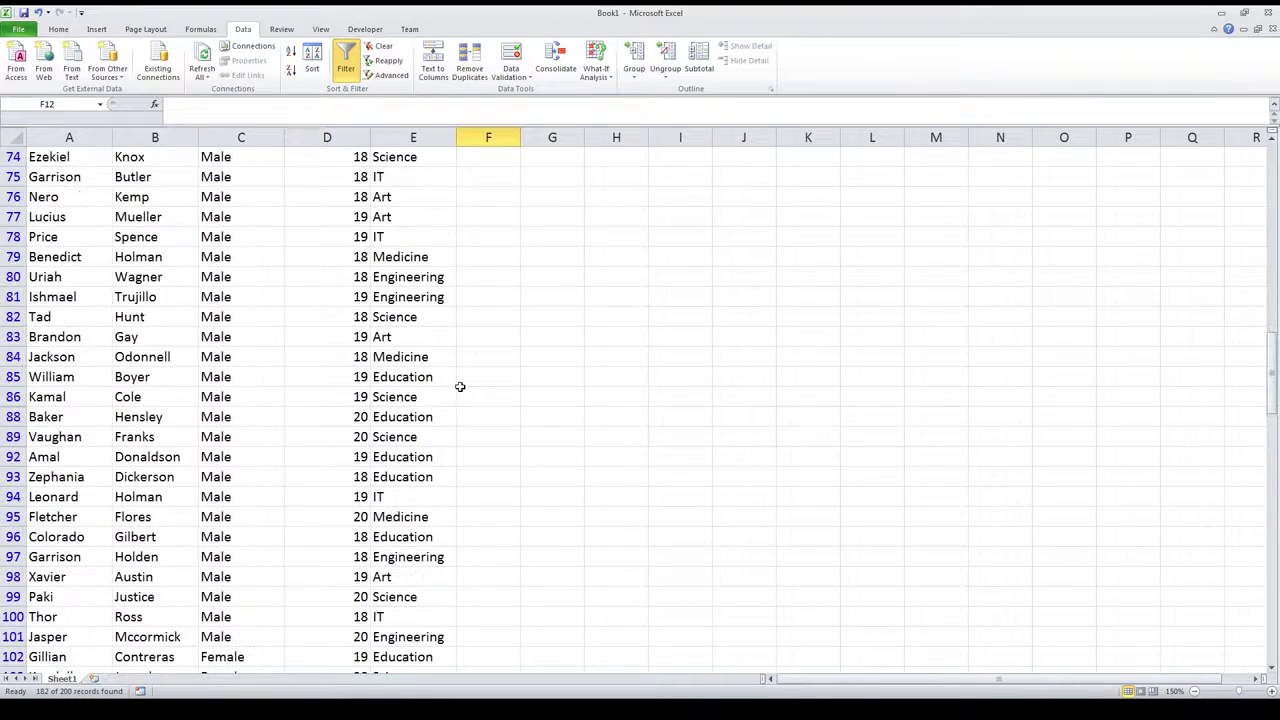
scroll(460, 385, up, 20)
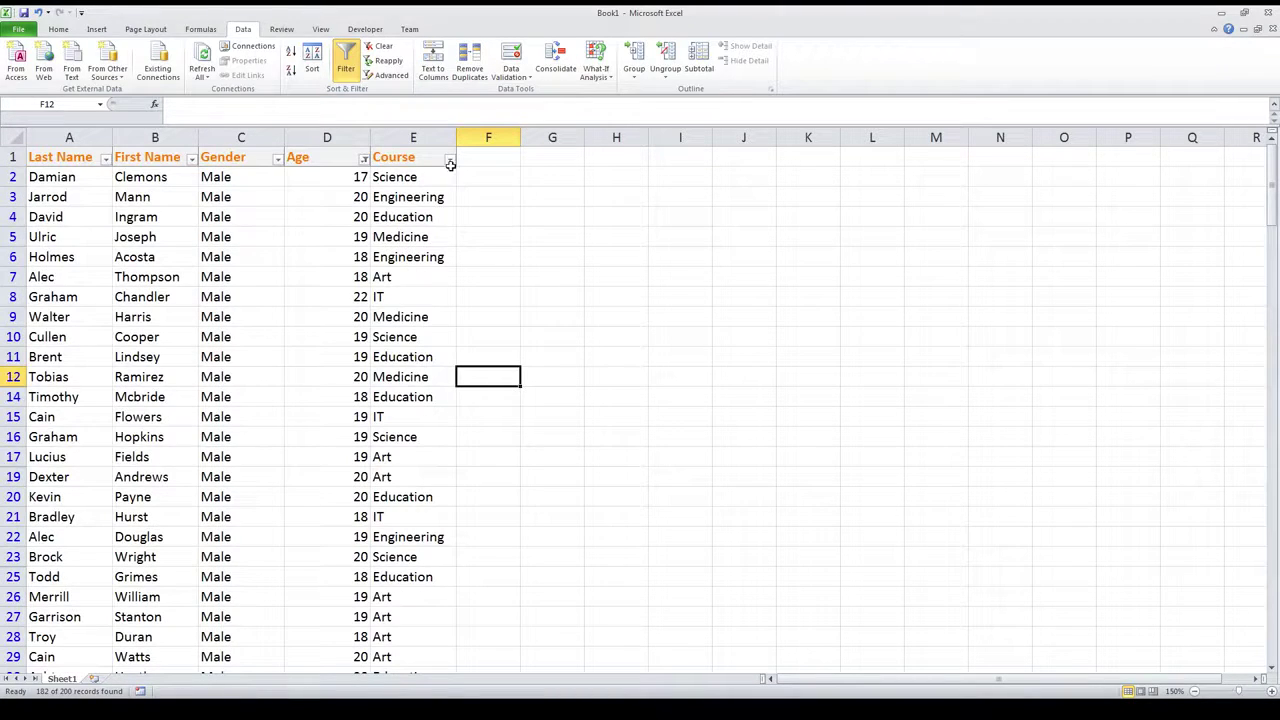
Filter the Course column to keep only Engineering, IT and Science, and look through the remaining records
click(450, 160)
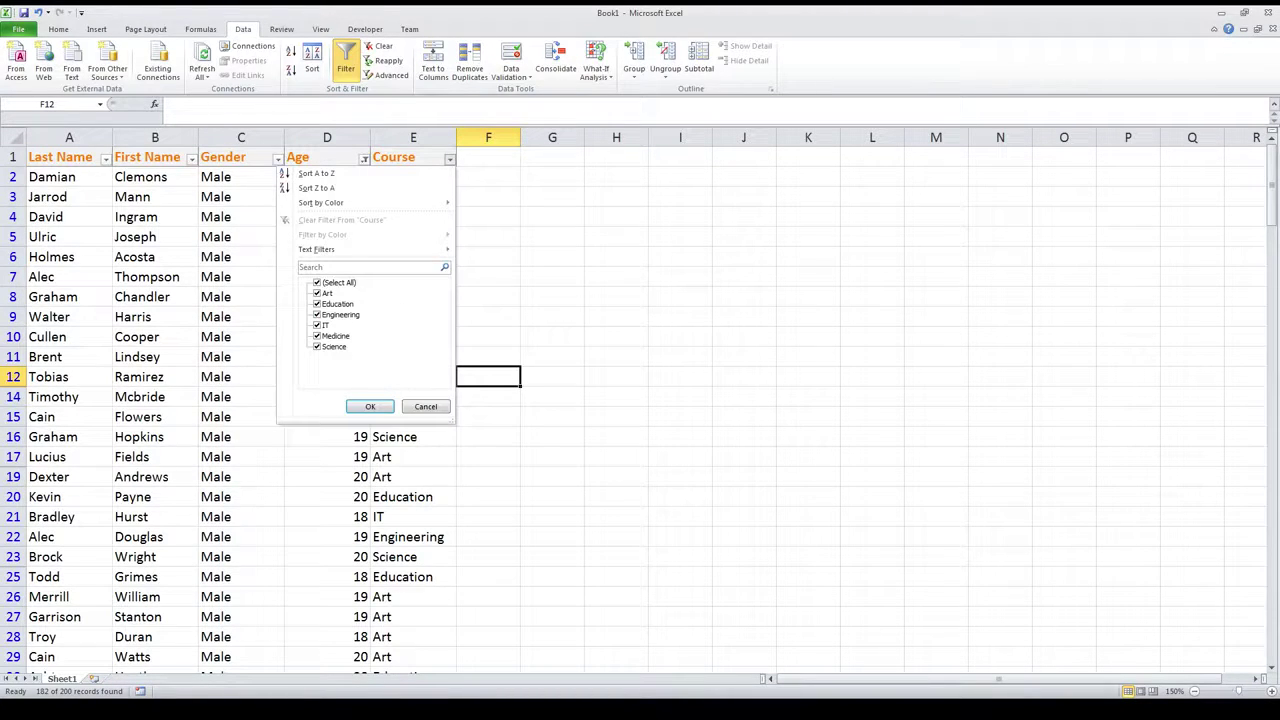
click(318, 293)
click(318, 304)
click(370, 406)
click(600, 393)
scroll(372, 343, down, 8)
scroll(372, 343, down, 17)
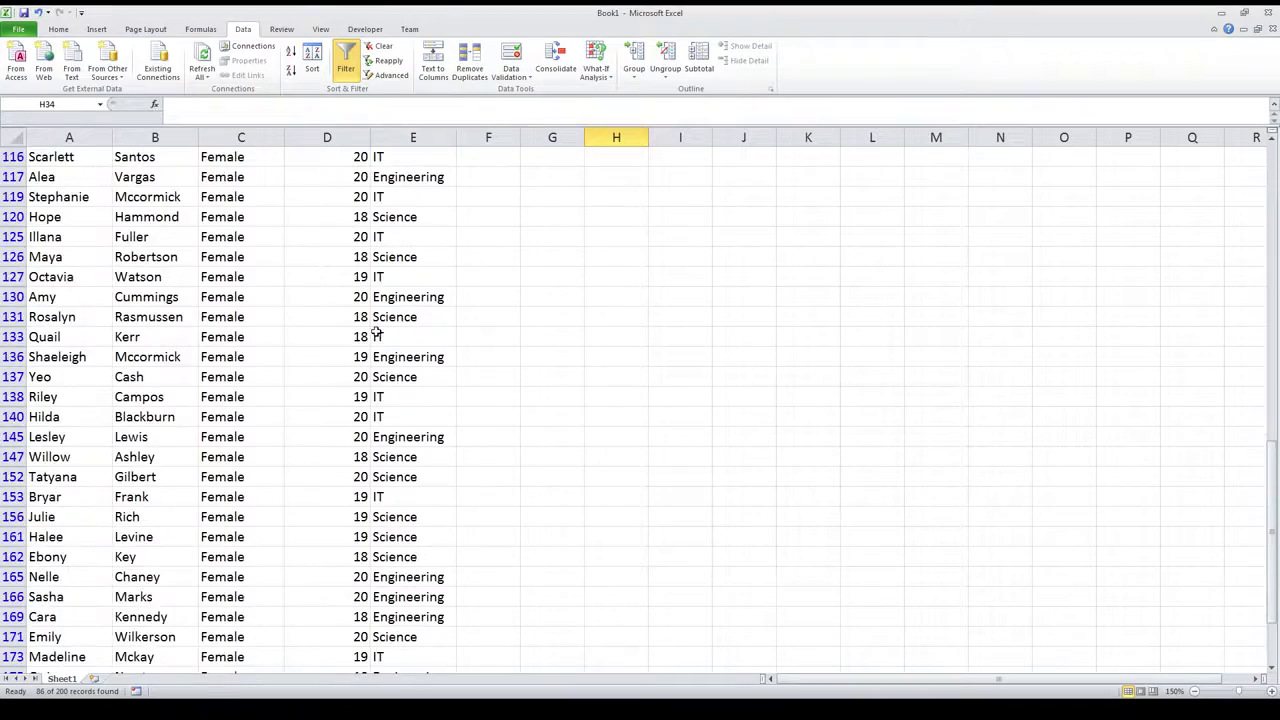
scroll(374, 338, up, 7)
scroll(376, 332, down, 5)
scroll(376, 332, up, 20)
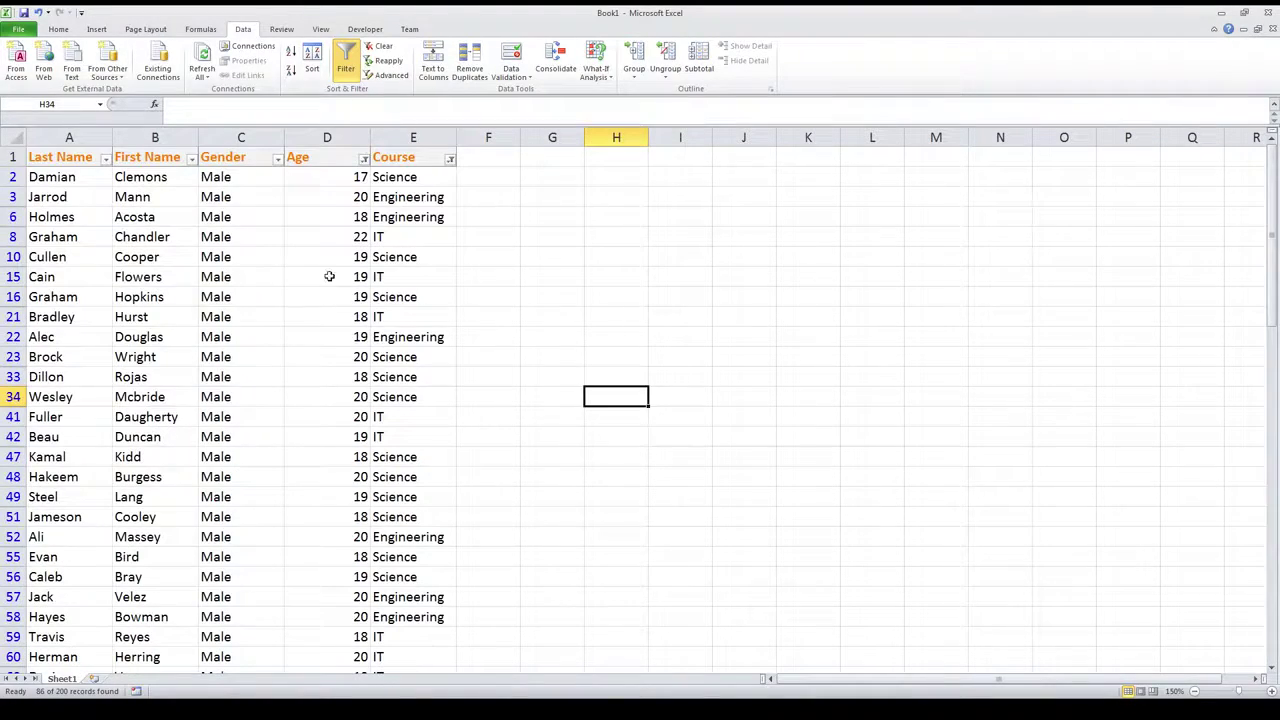
Reset the Course and Age filters by selecting all of their values again
click(450, 160)
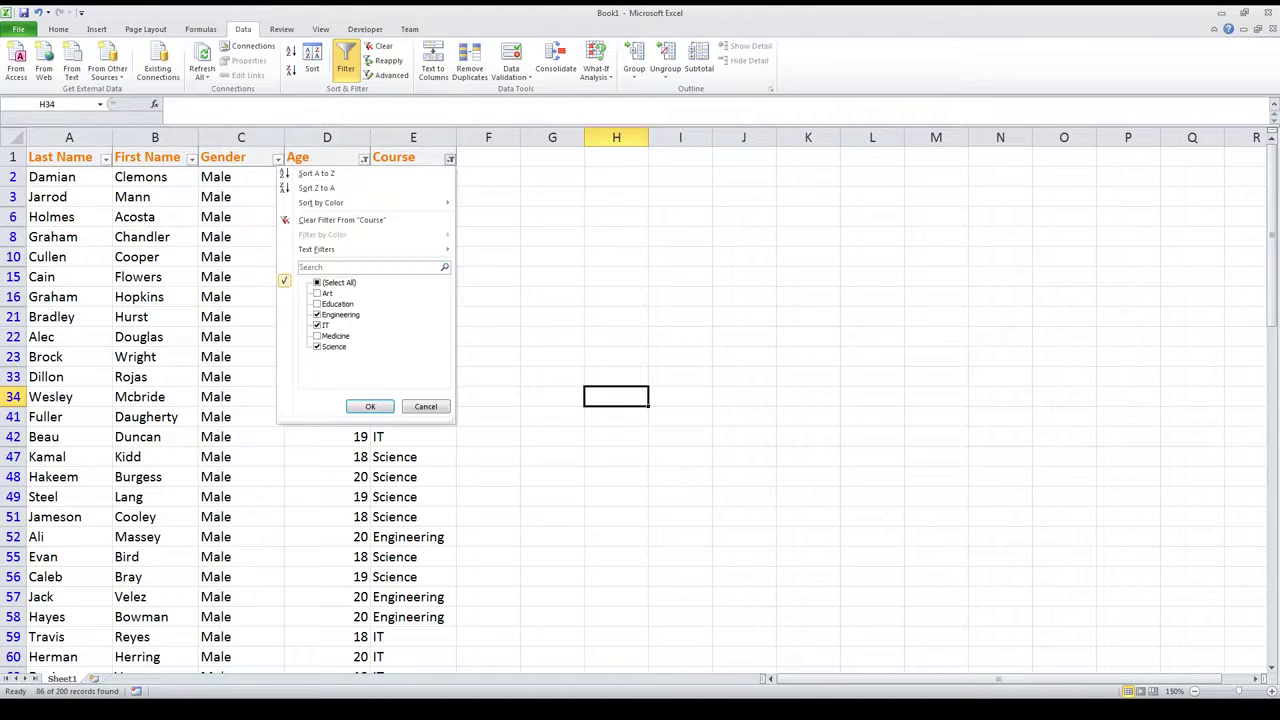
click(317, 282)
click(370, 406)
click(364, 159)
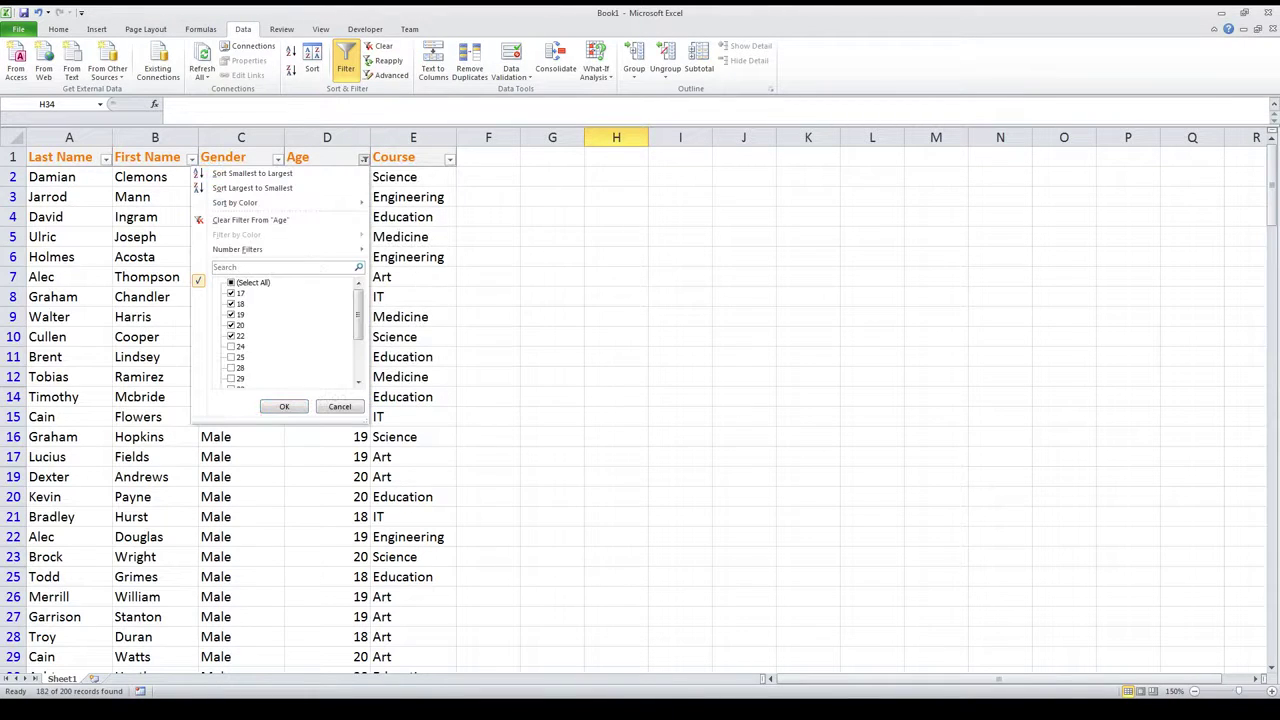
click(250, 282)
click(284, 406)
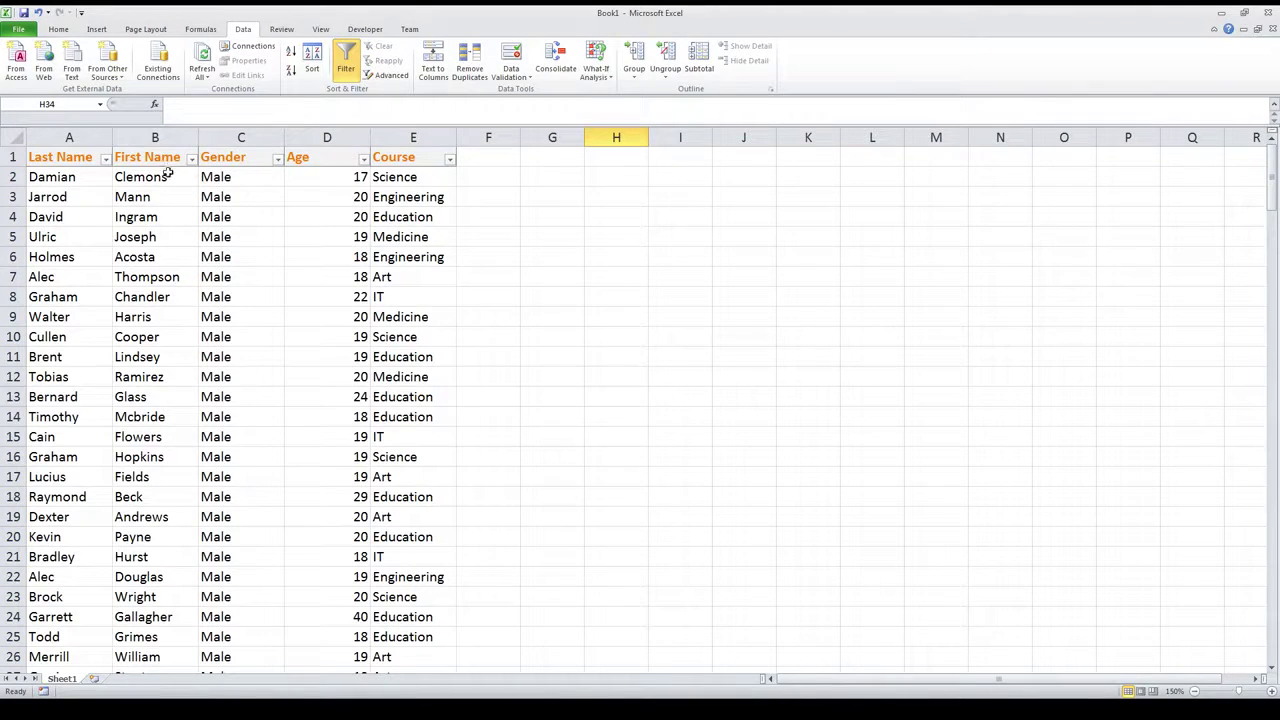
Set up a custom Contains text filter on the Course column with Art as its first criterion
click(467, 165)
click(450, 160)
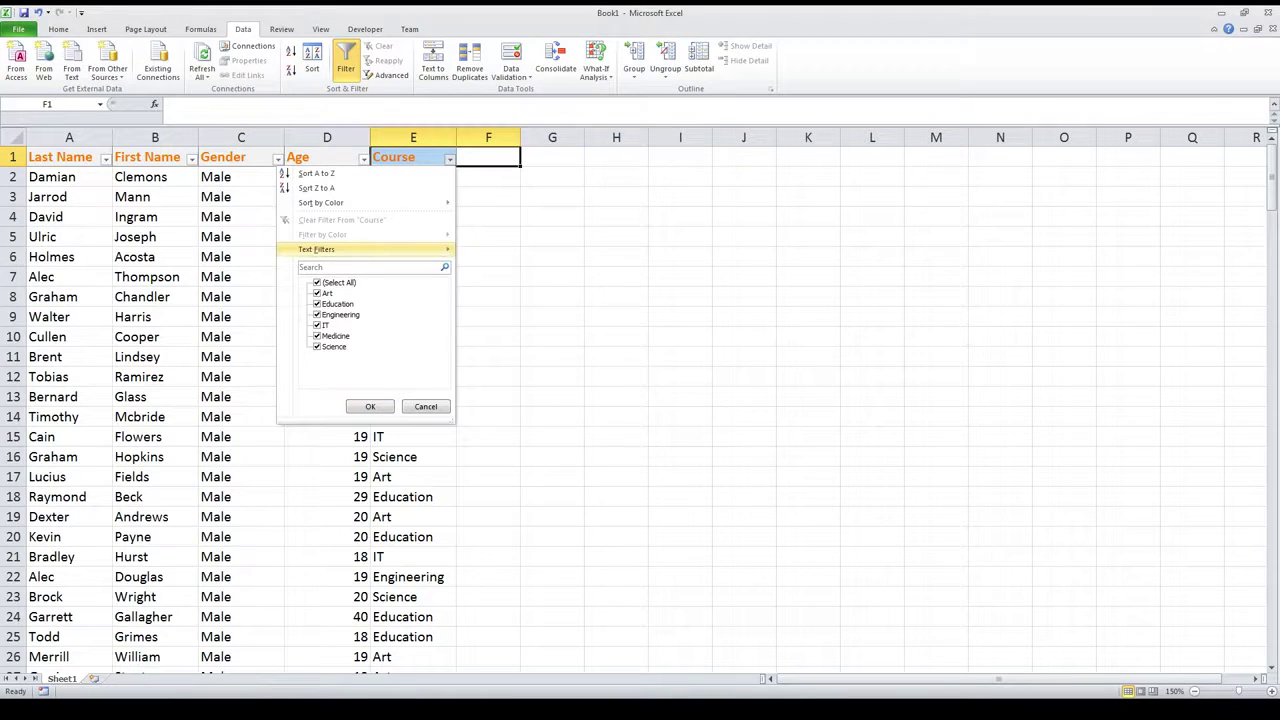
mouse_move(330, 249)
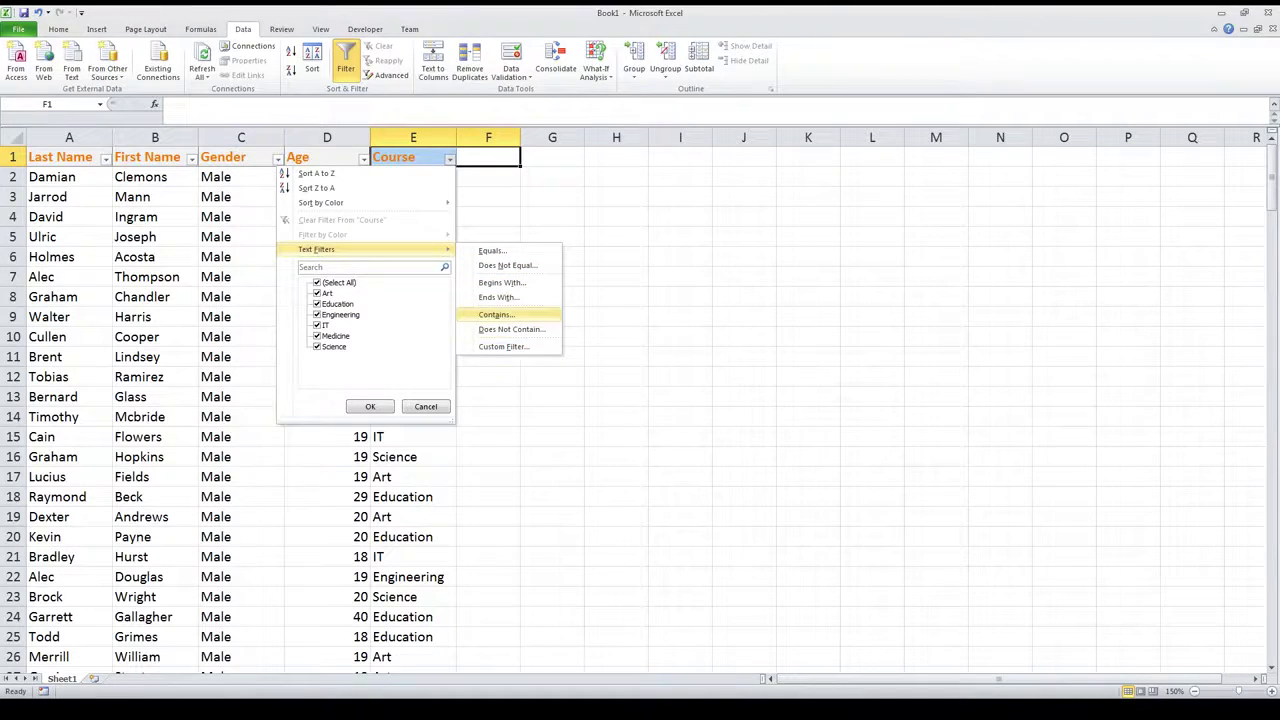
click(496, 314)
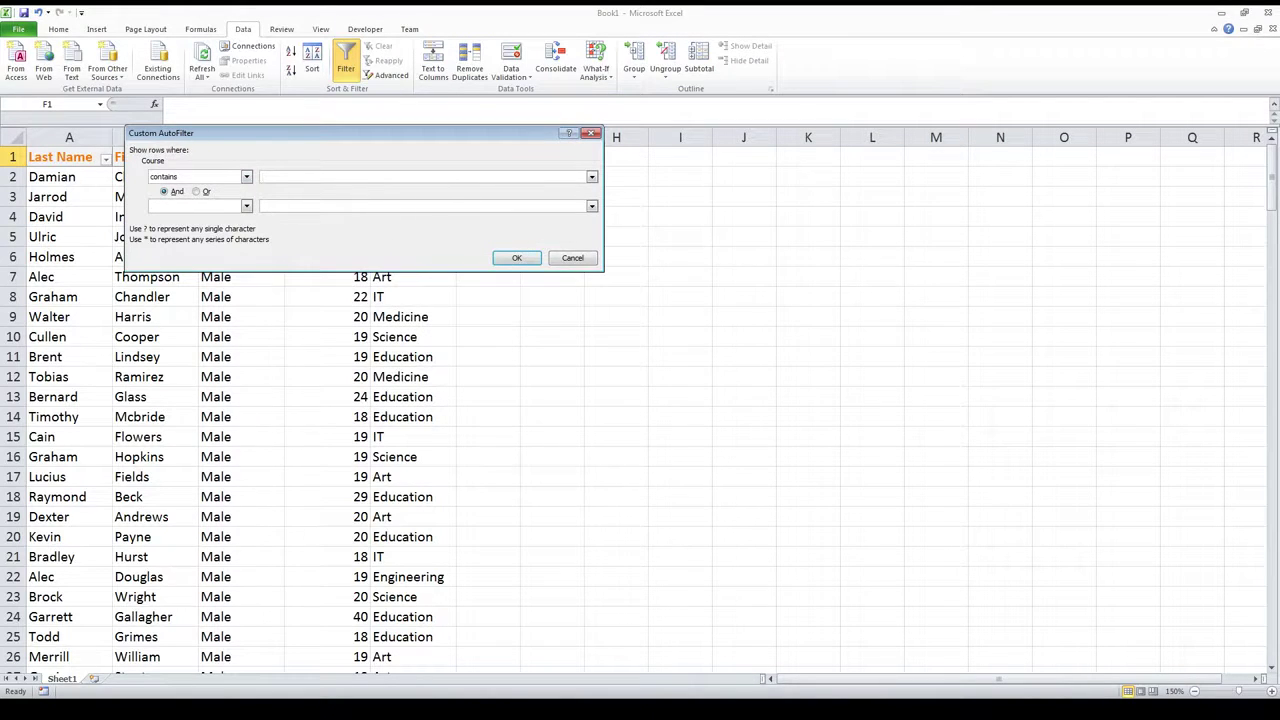
drag(300, 132, 704, 156)
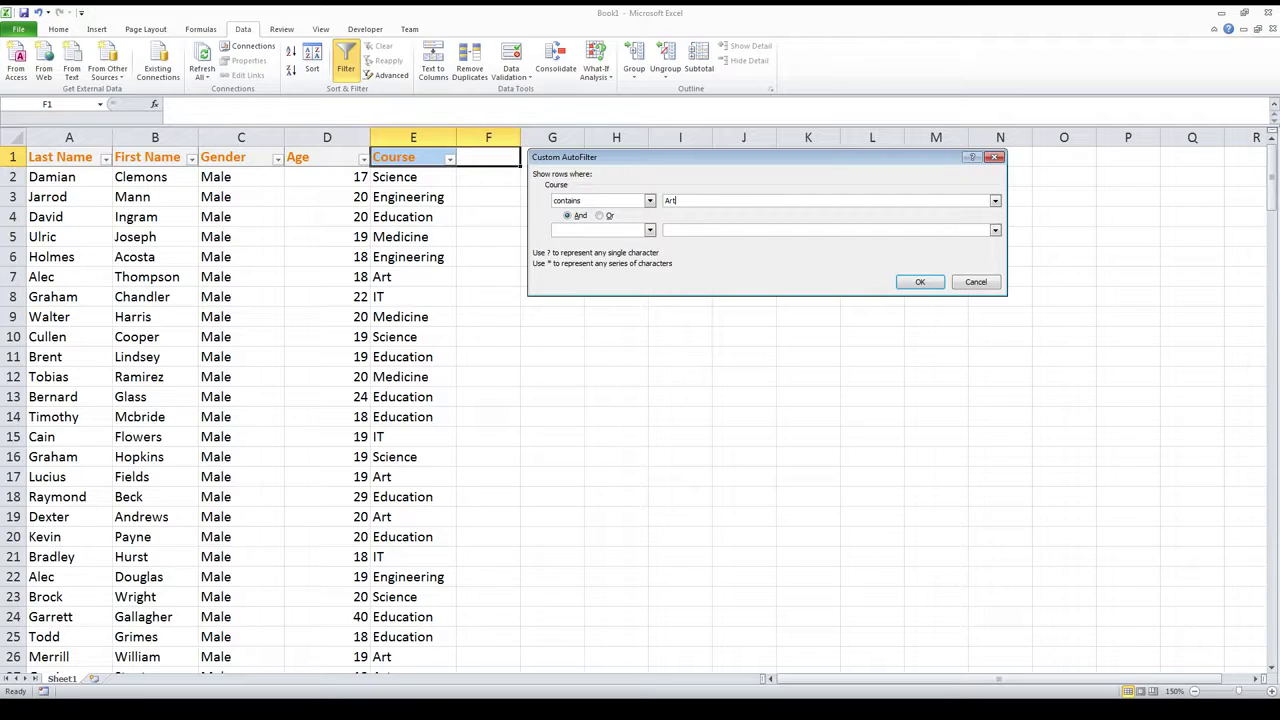
Add a second criterion, contains IT, joined with Or, and apply the custom filter to the Course column
click(650, 230)
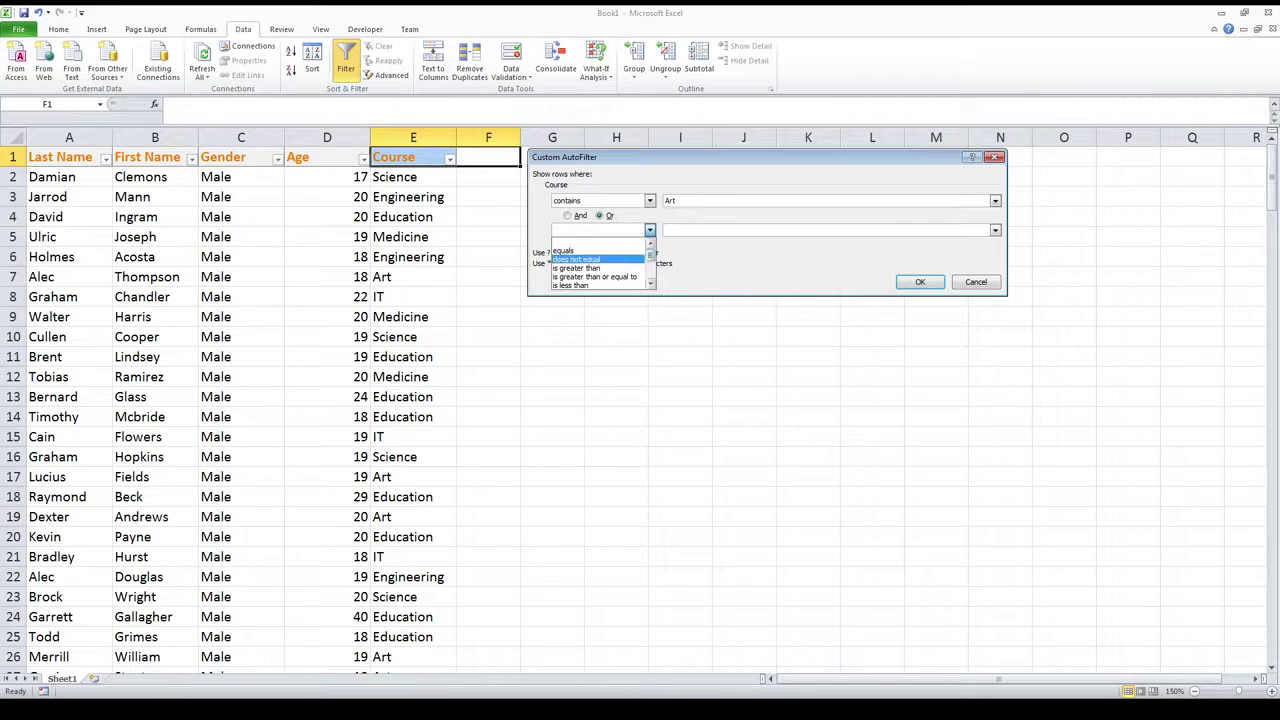
drag(650, 254, 650, 272)
click(590, 276)
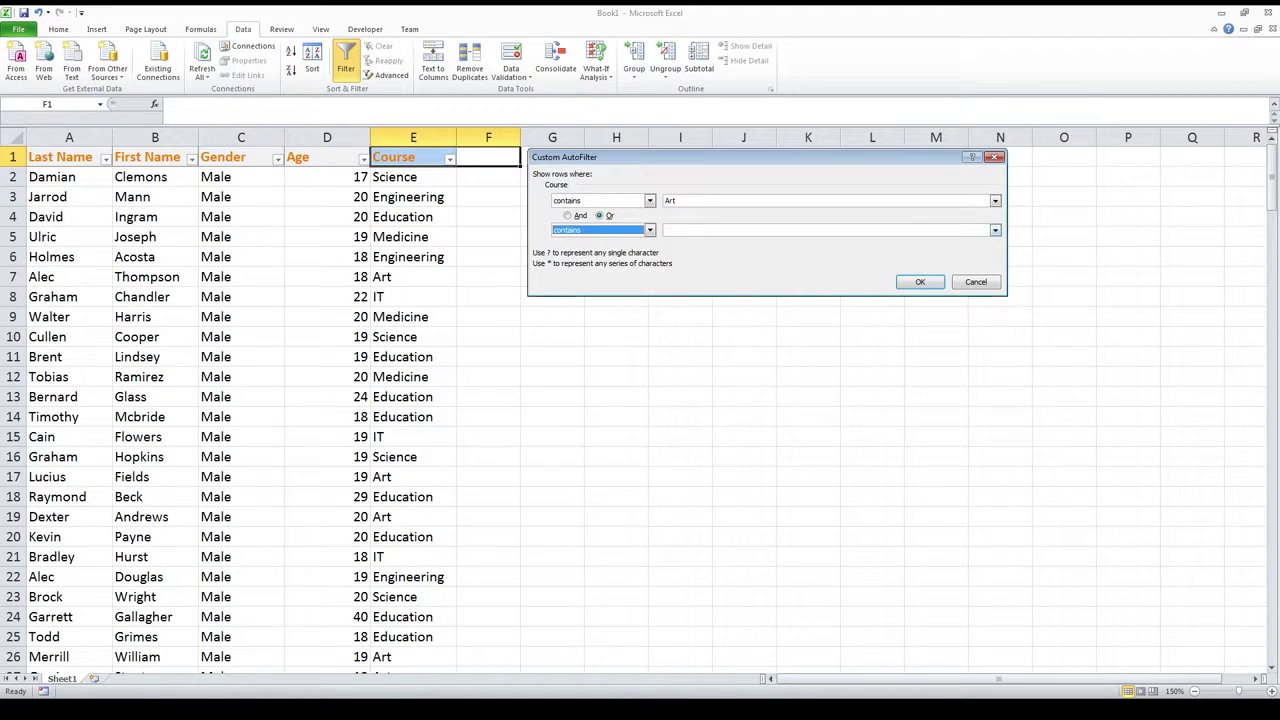
click(665, 230)
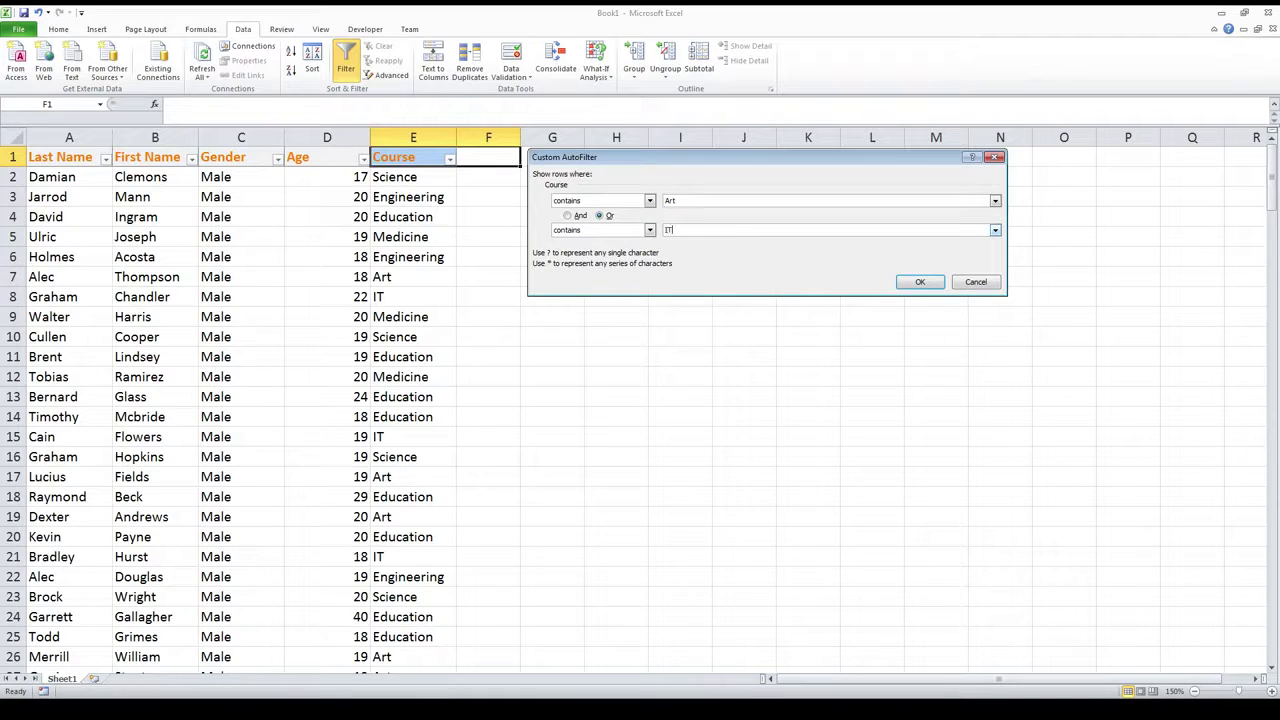
click(914, 281)
click(431, 257)
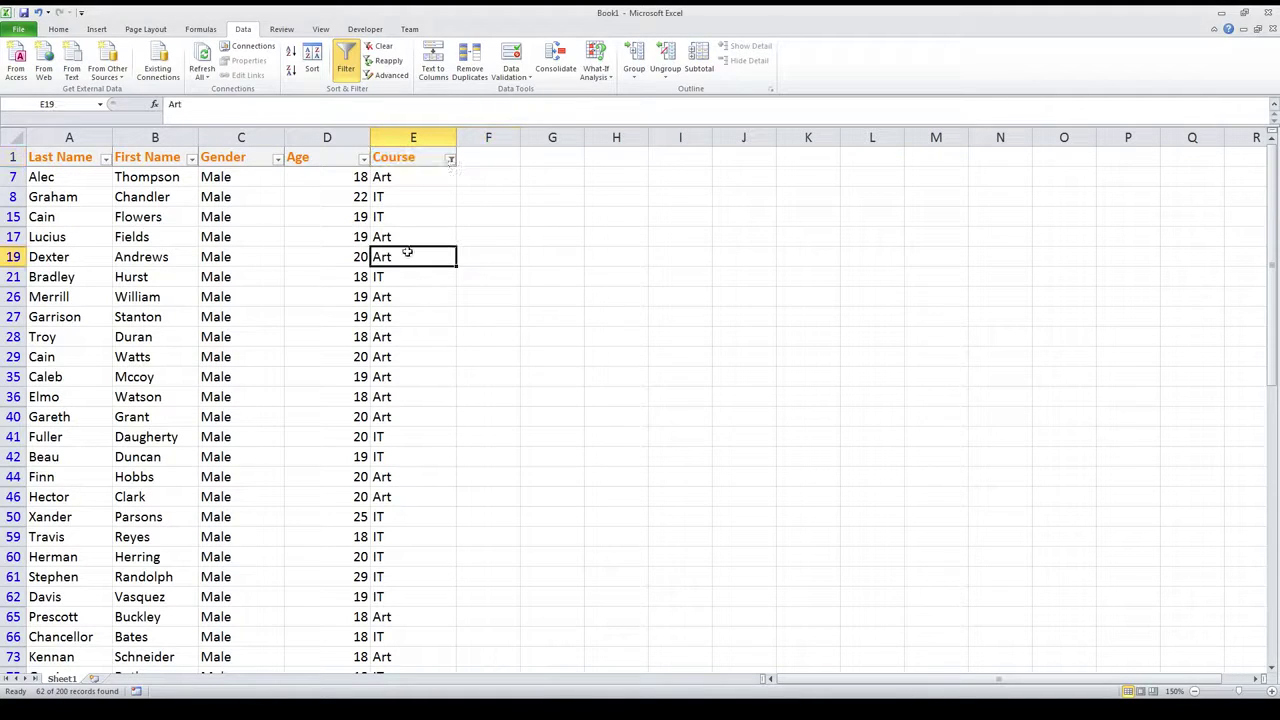
Review the custom Course filter's criteria for Art or IT, keep them as they are, and look through the filtered records
click(450, 159)
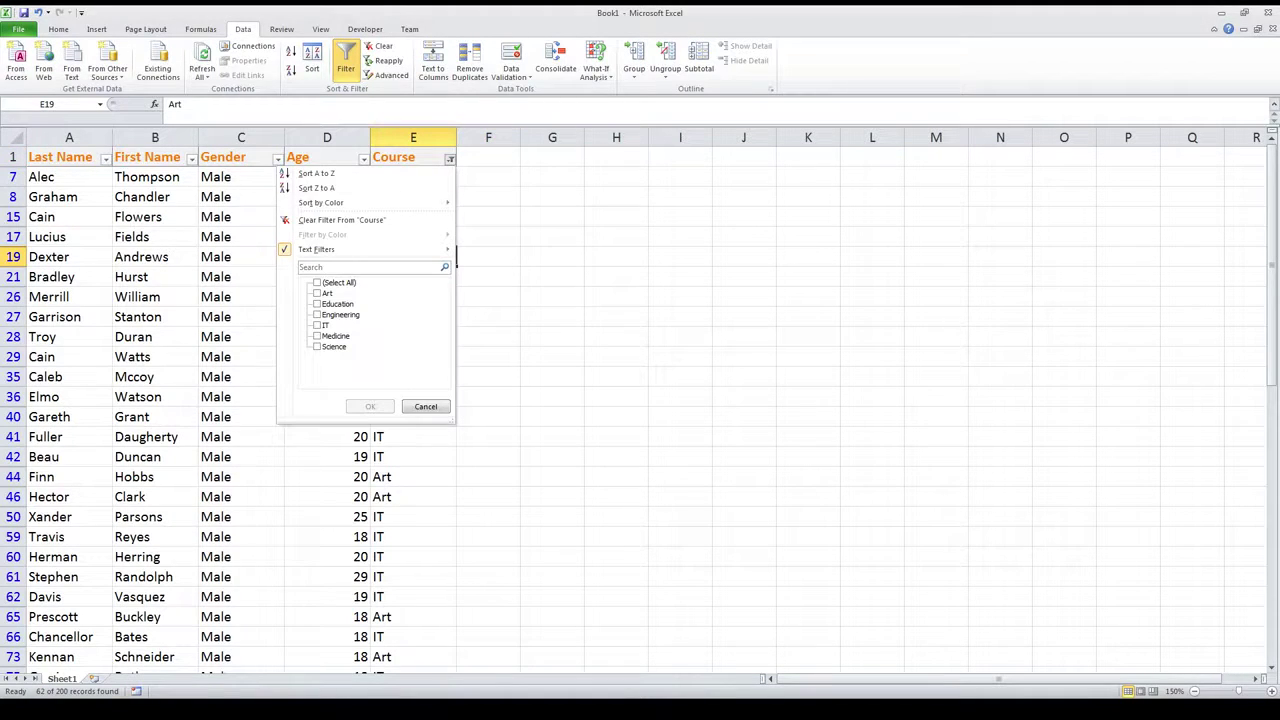
mouse_move(448, 249)
click(503, 346)
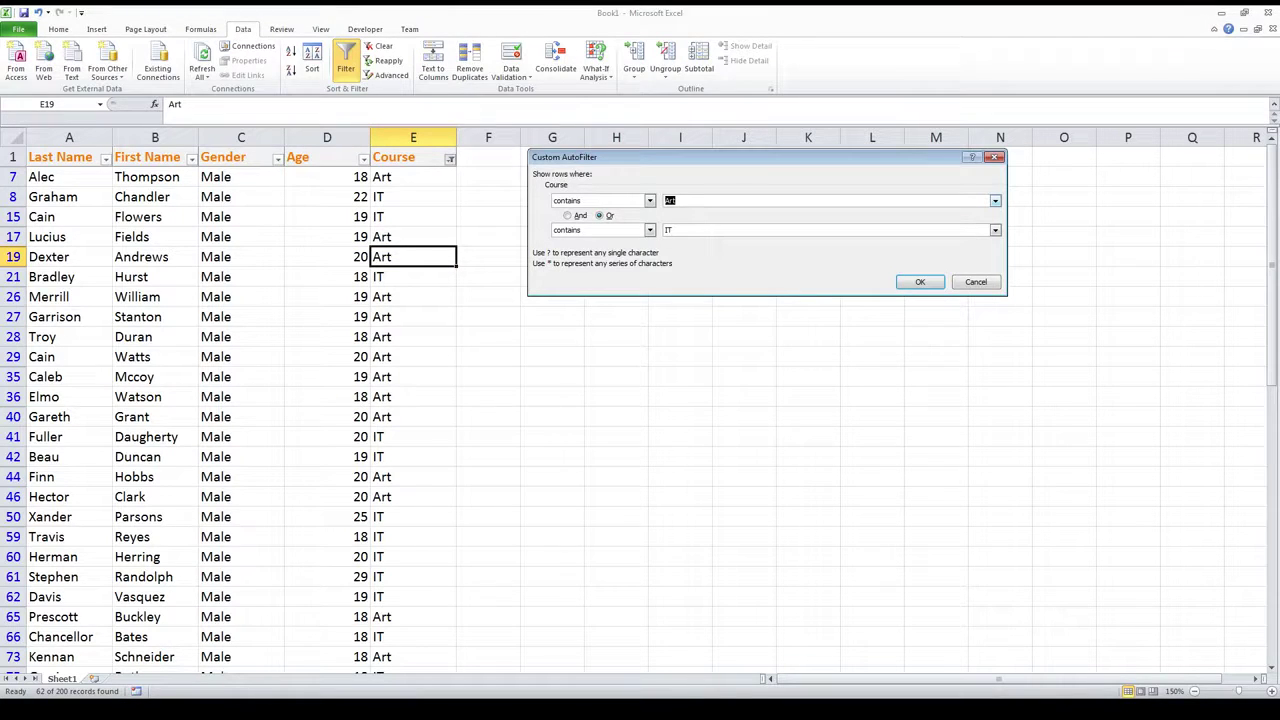
click(920, 281)
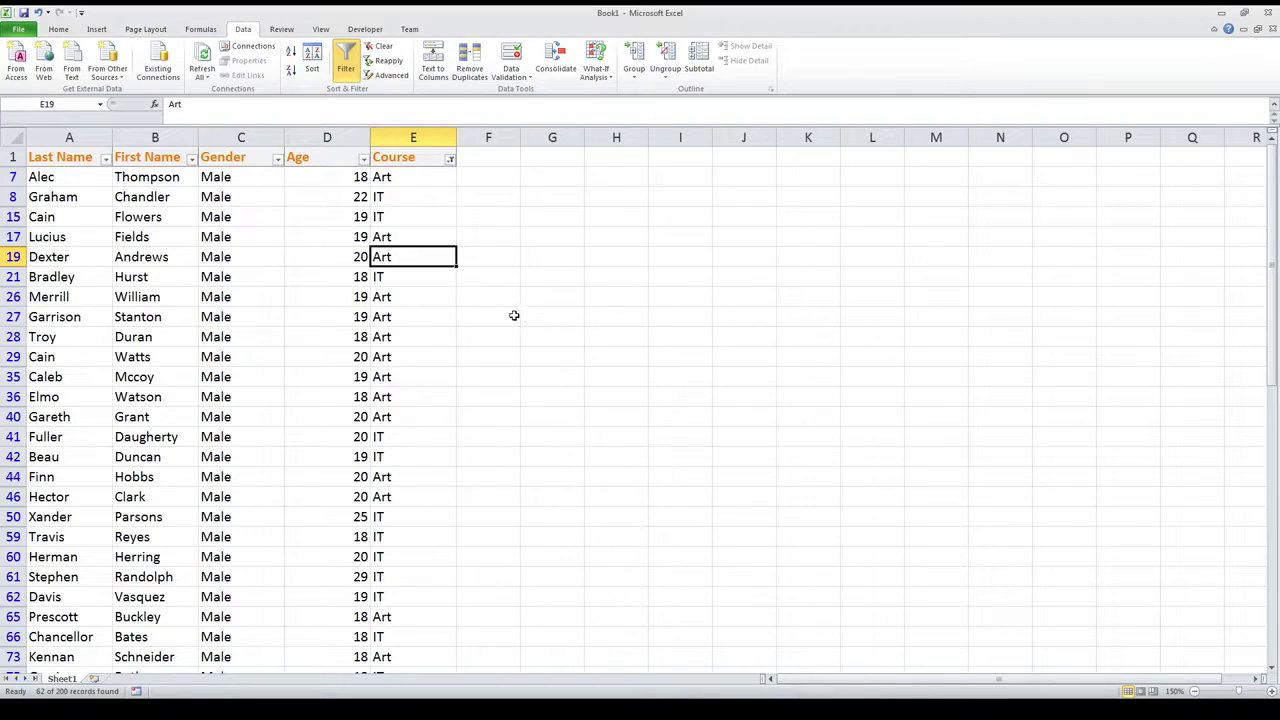
click(514, 314)
scroll(486, 311, down, 10)
scroll(412, 263, down, 5)
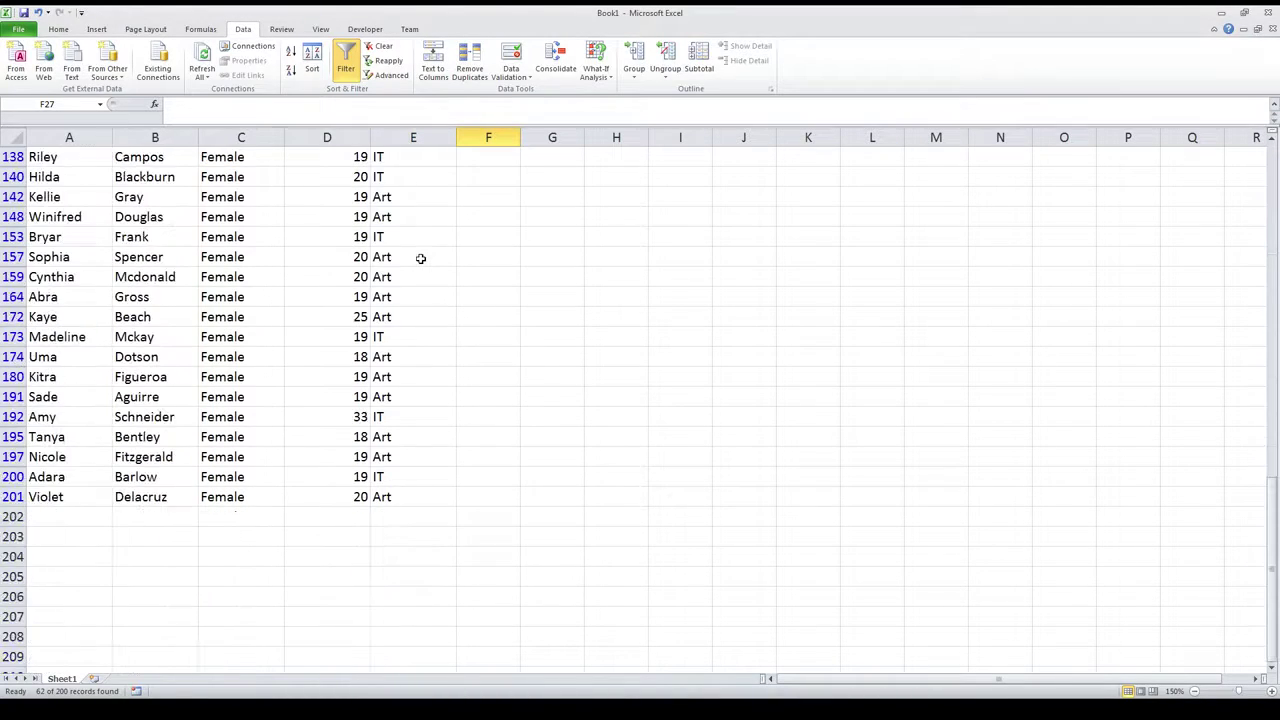
scroll(420, 258, up, 15)
Reset the Course filter by selecting all of its values again, and look over the full student list
click(450, 159)
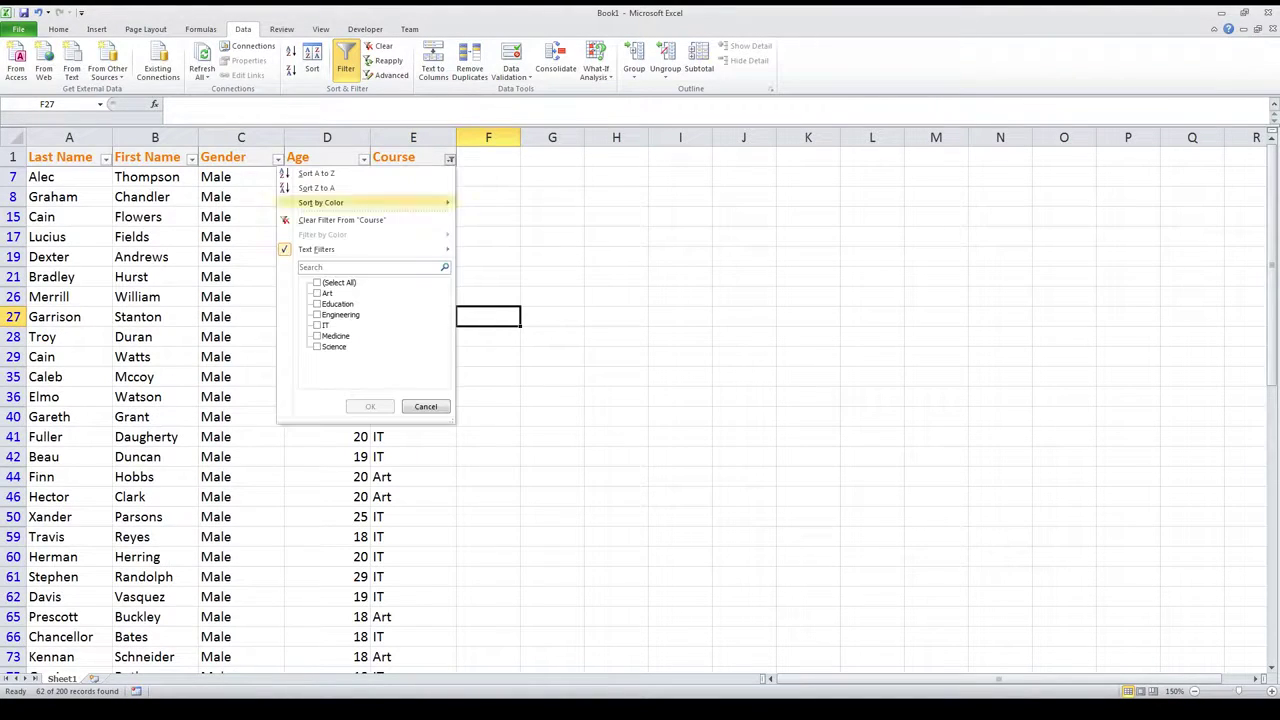
click(330, 282)
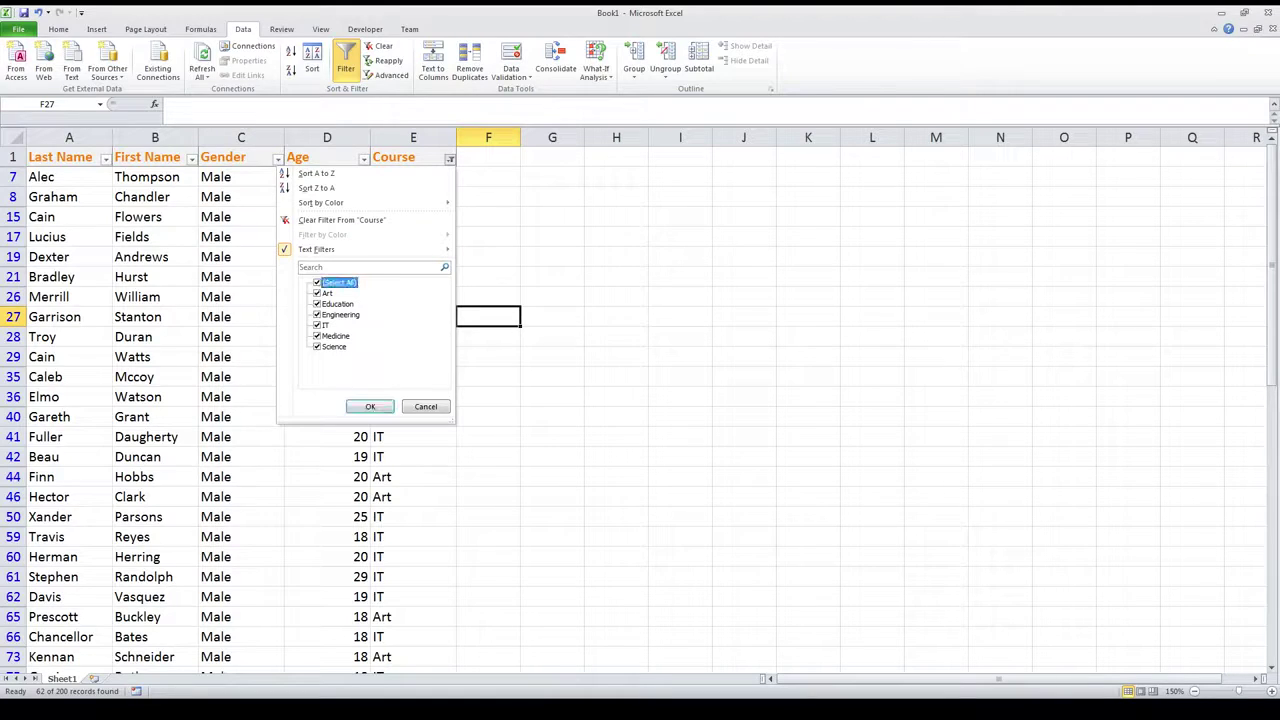
click(370, 406)
click(174, 324)
scroll(172, 240, down, 17)
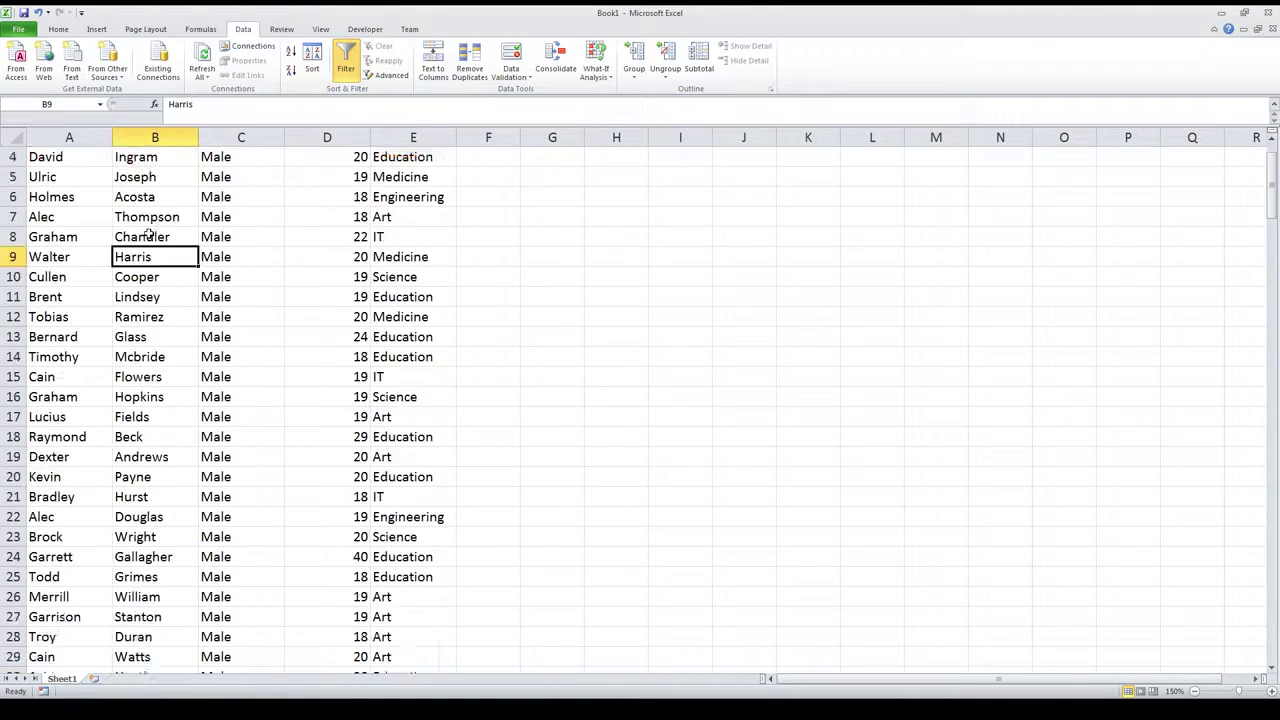
scroll(175, 240, up, 8)
scroll(175, 240, up, 9)
click(308, 200)
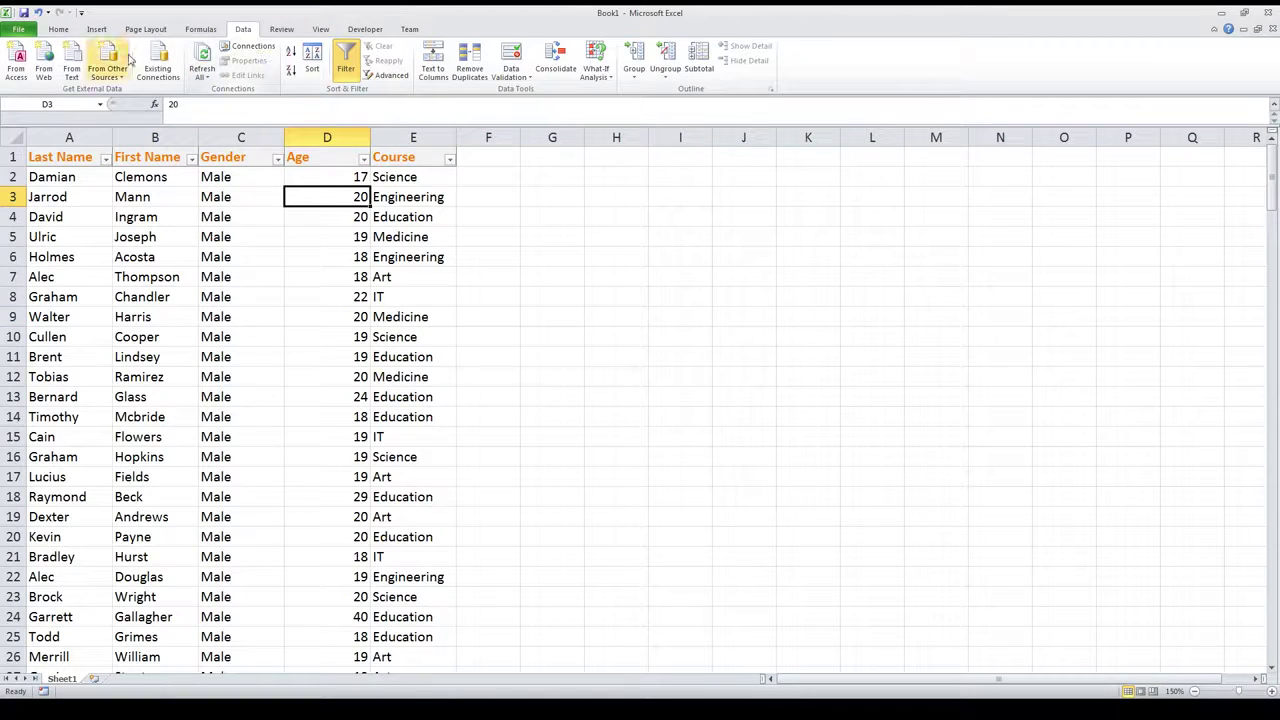
Create a PivotTable on a new worksheet using columns A to E of Sheet1 as the source range
click(200, 29)
click(281, 29)
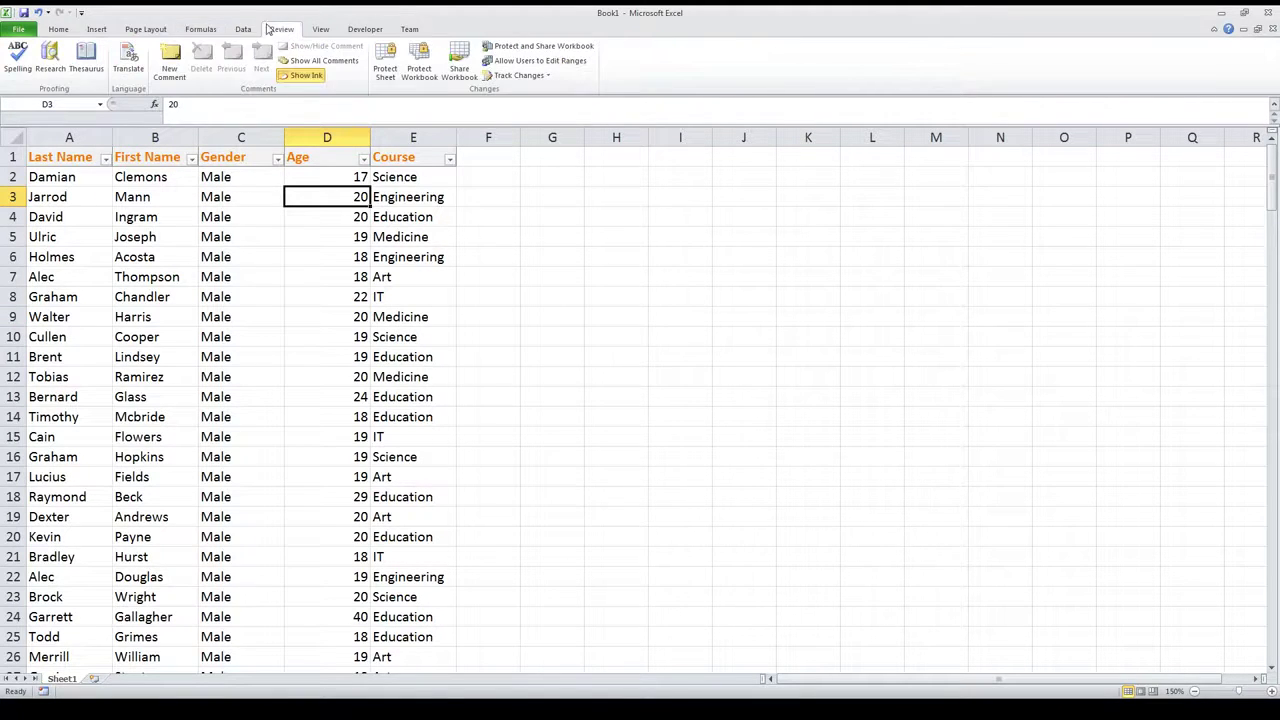
click(97, 29)
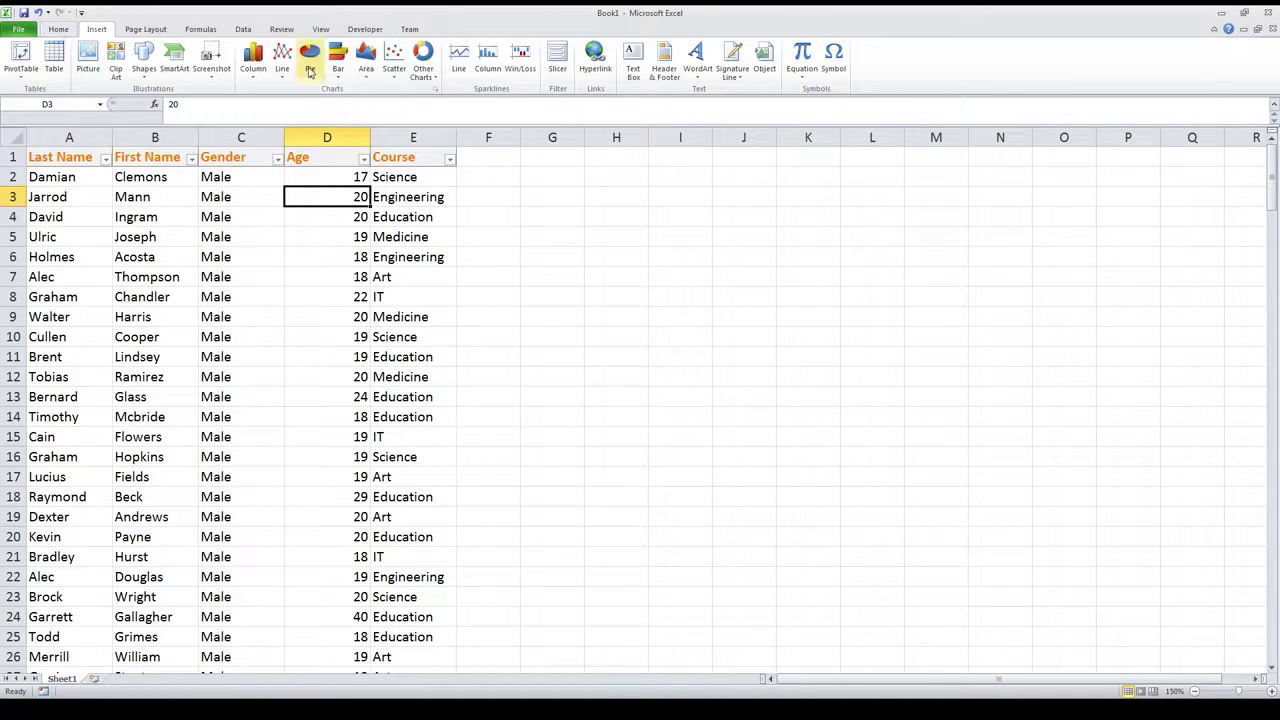
click(630, 223)
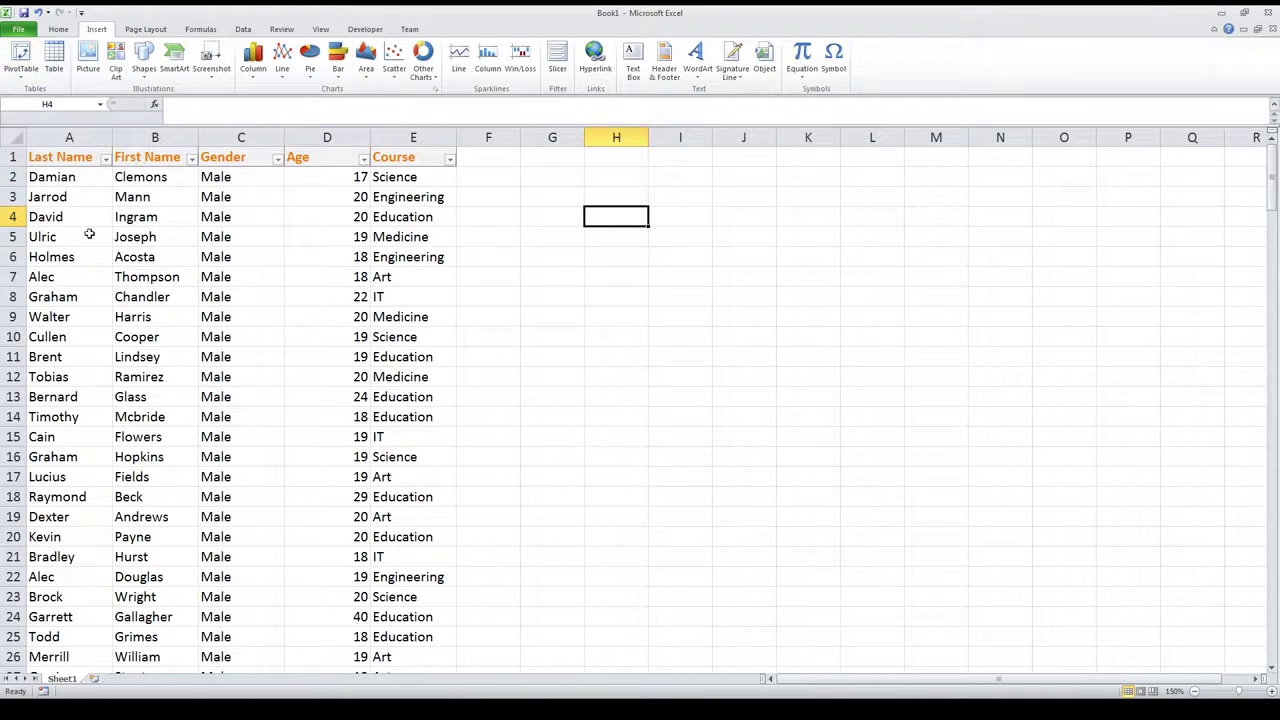
click(22, 57)
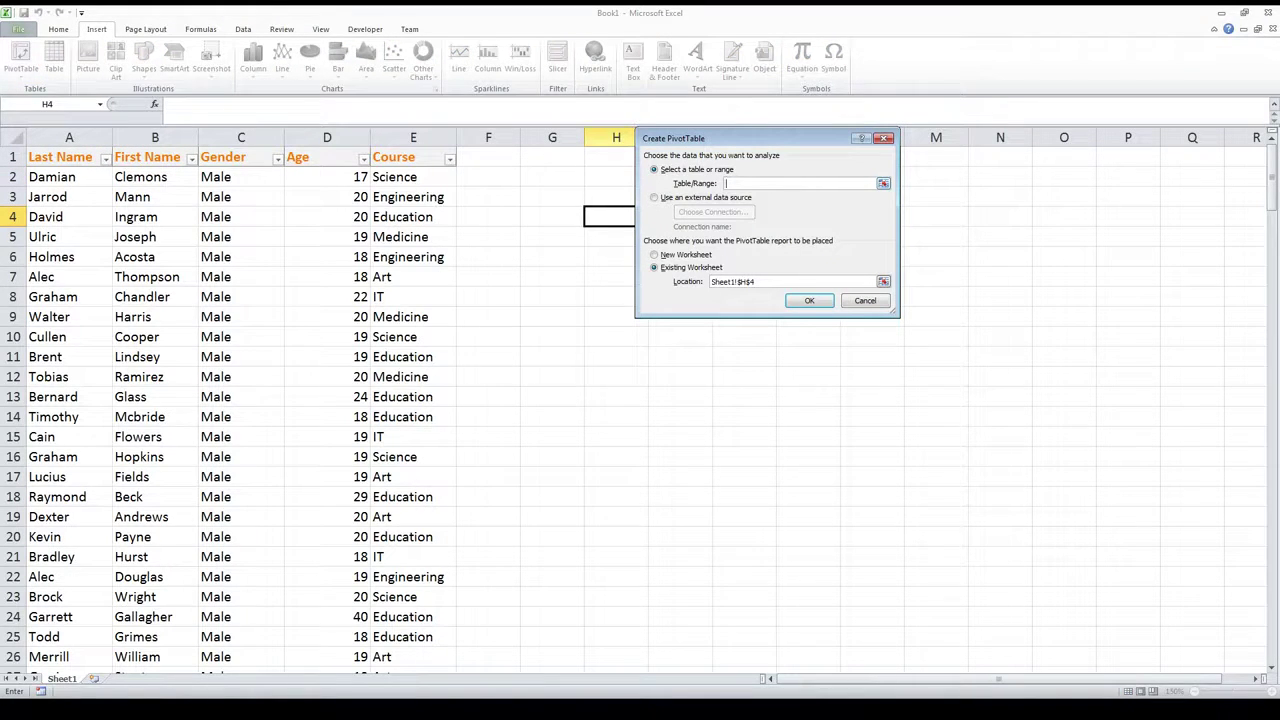
click(883, 183)
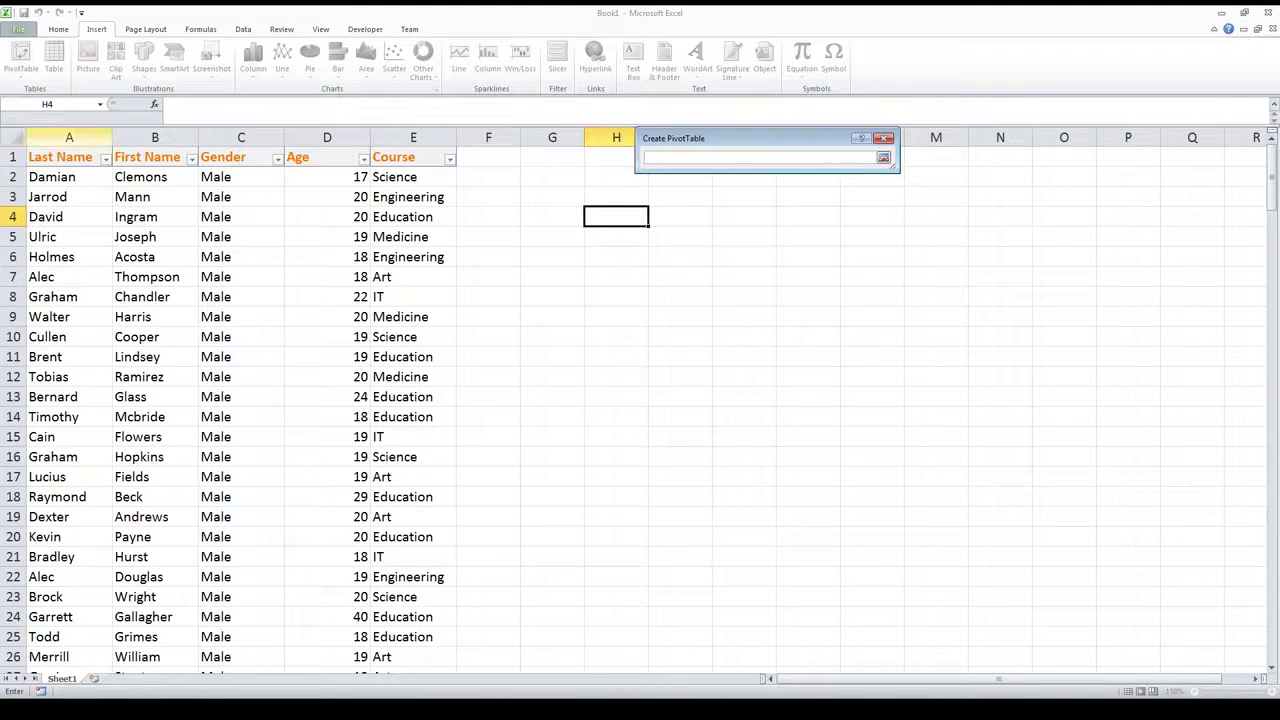
drag(69, 137, 413, 137)
click(883, 157)
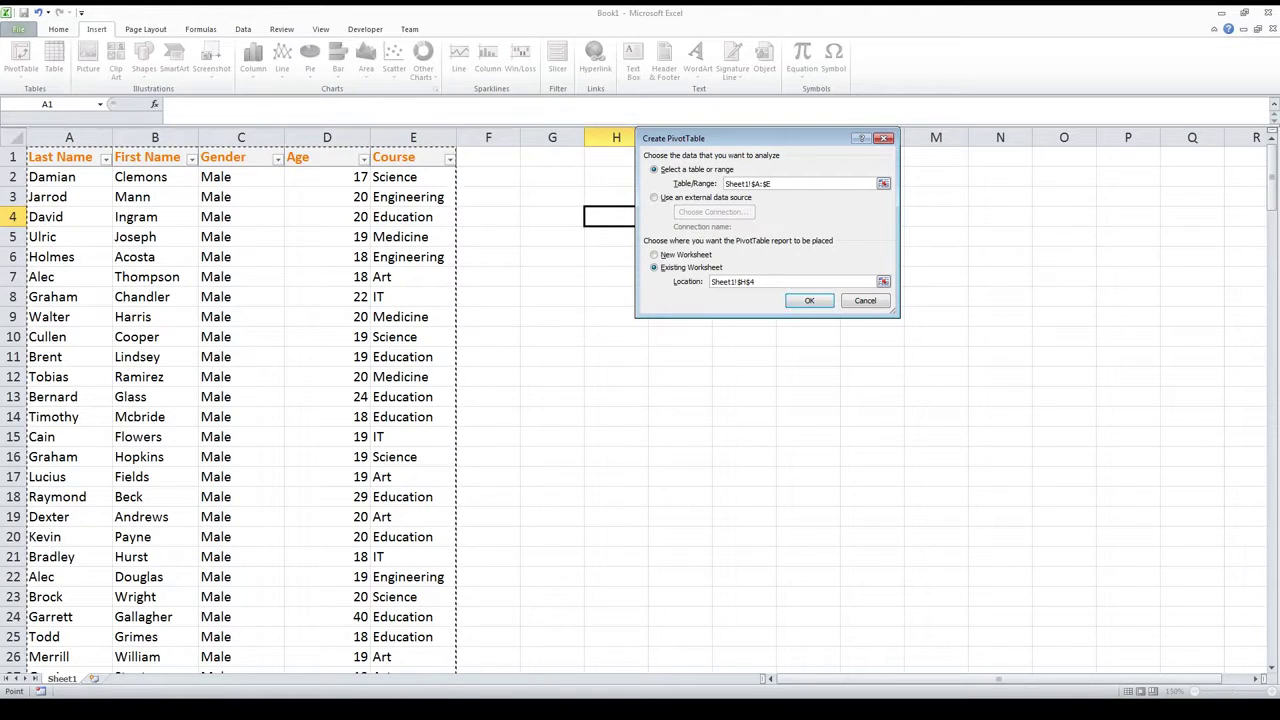
key(alt+n)
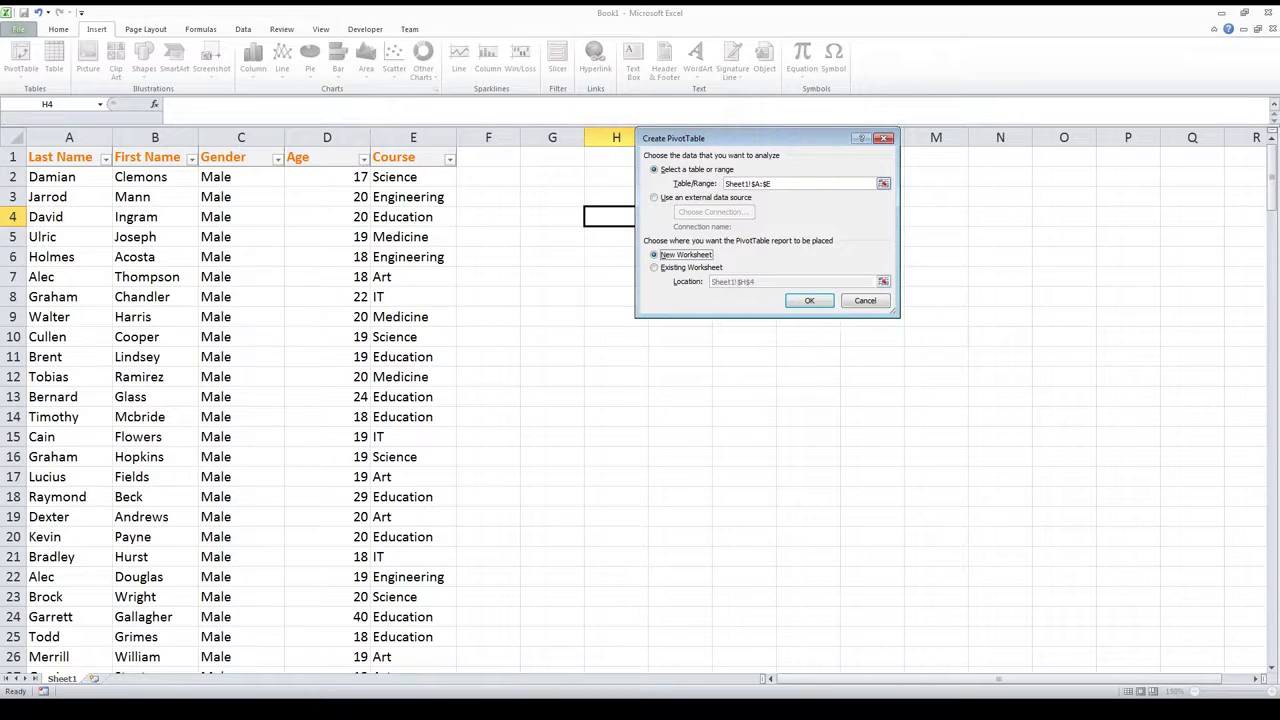
click(792, 302)
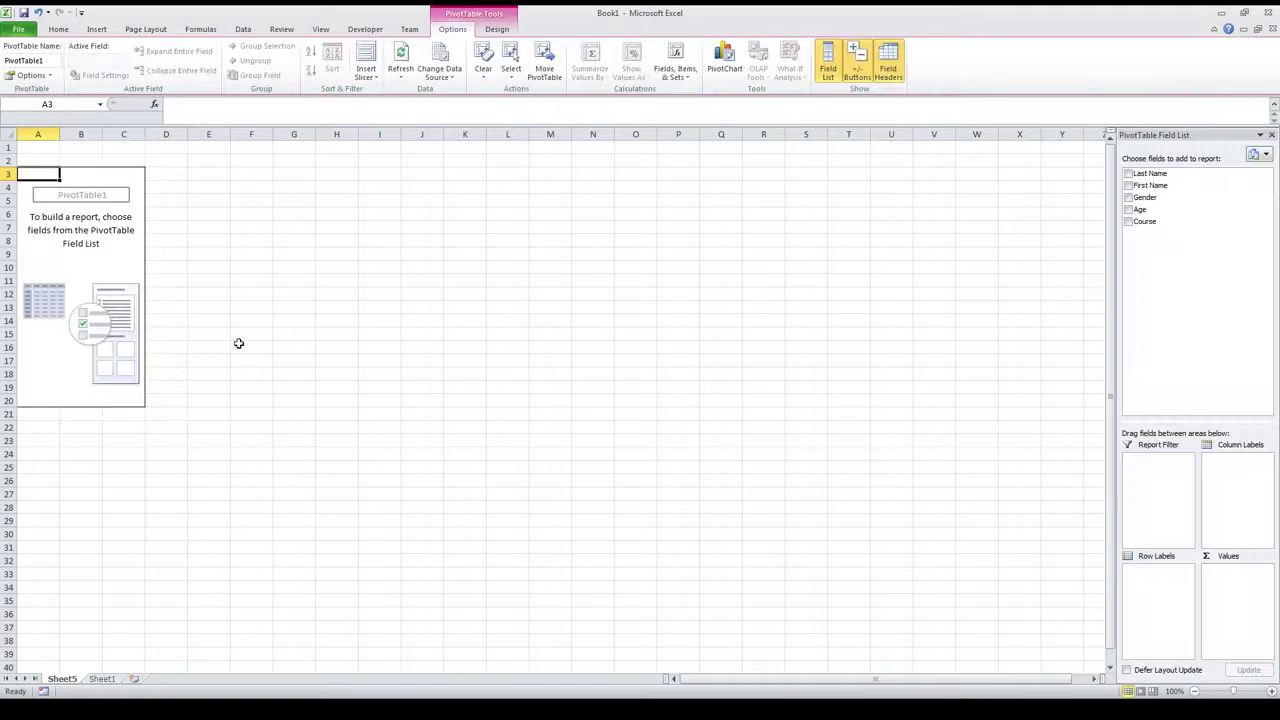
Add Gender and Course to the PivotTable as row labels, with Course nested under Gender
click(1271, 691)
click(1271, 691)
click(1271, 691)
click(1271, 691)
click(1271, 691)
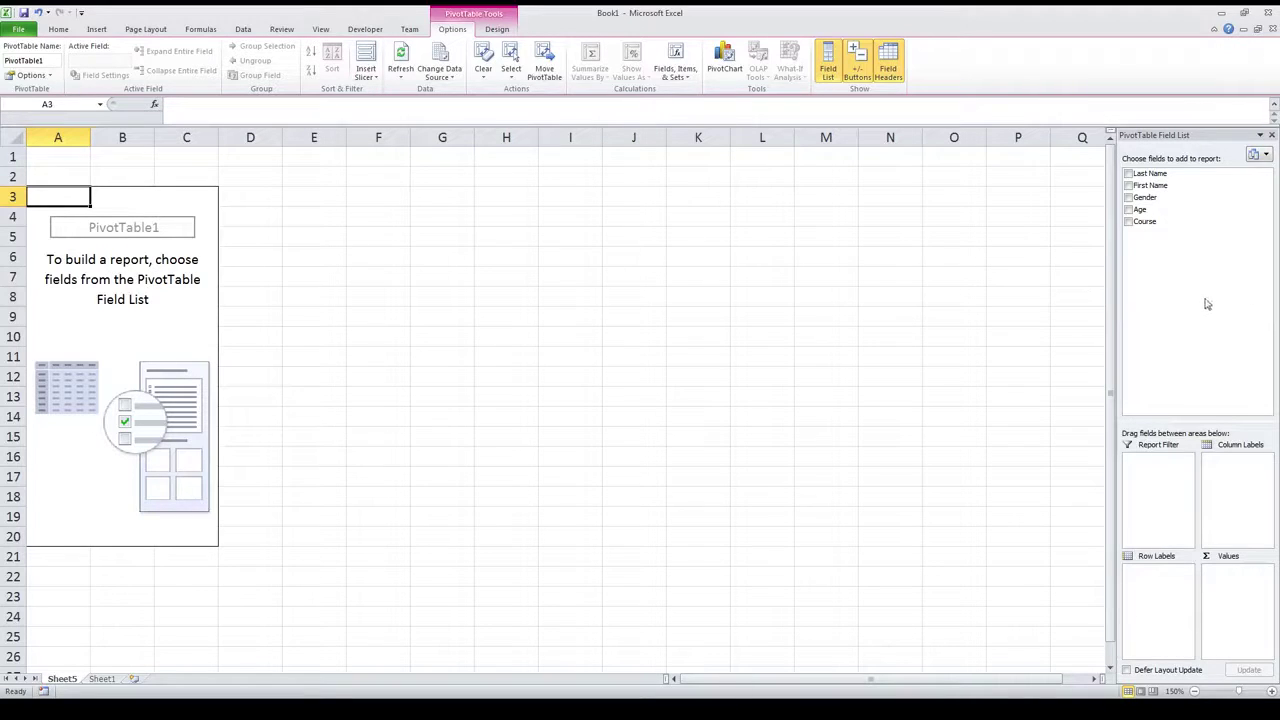
click(1129, 198)
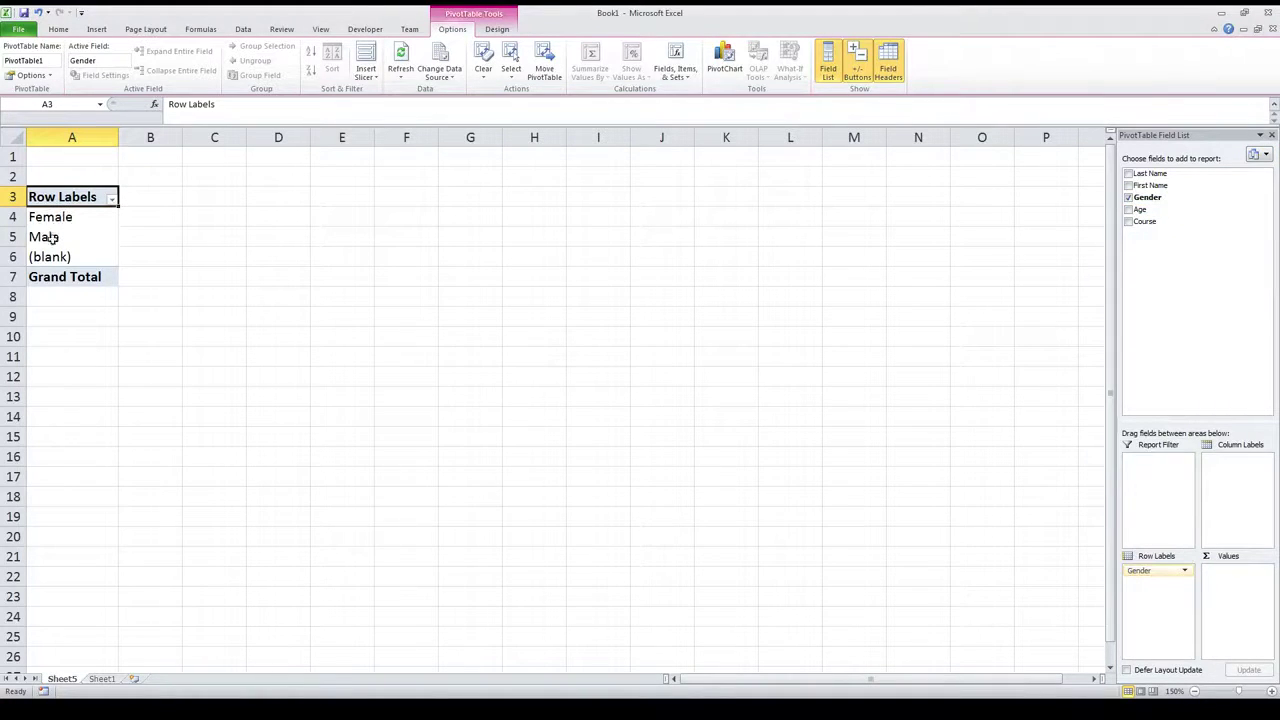
click(1129, 222)
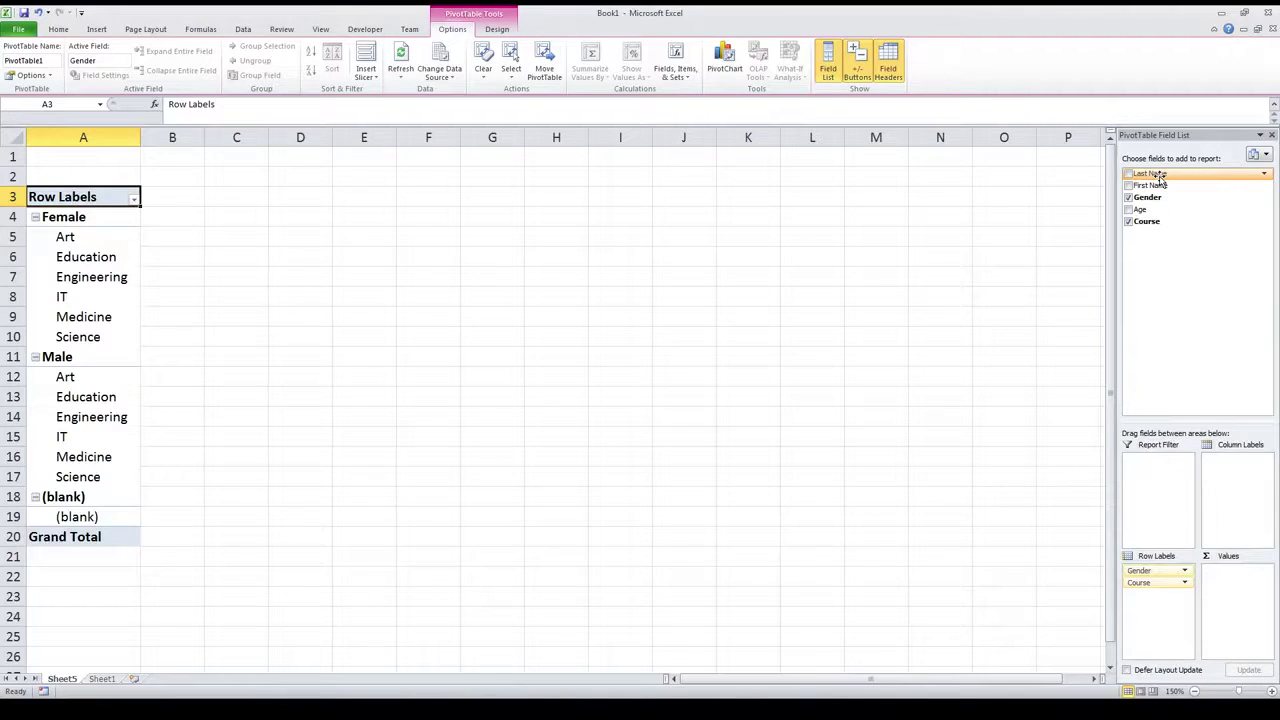
Add a count of Last Name to the PivotTable values and move Gender from the row labels to the column labels
drag(1160, 178, 1232, 582)
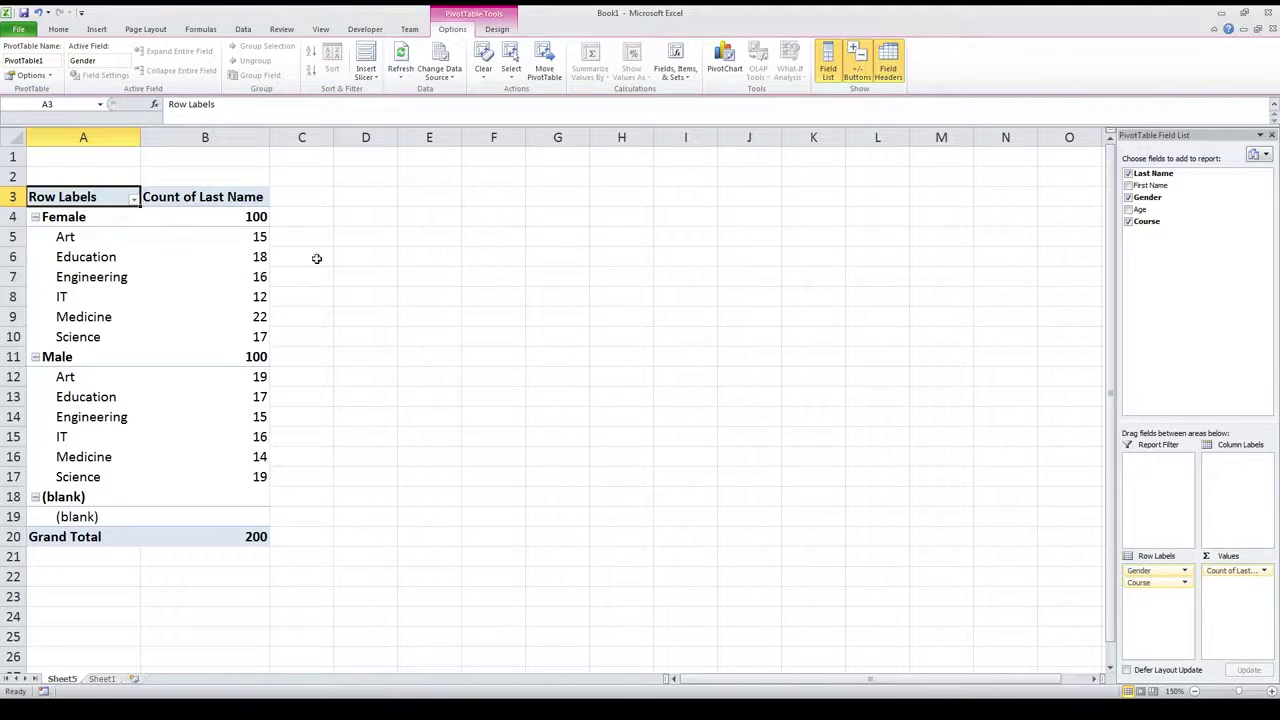
mouse_move(166, 259)
drag(1150, 583, 1233, 486)
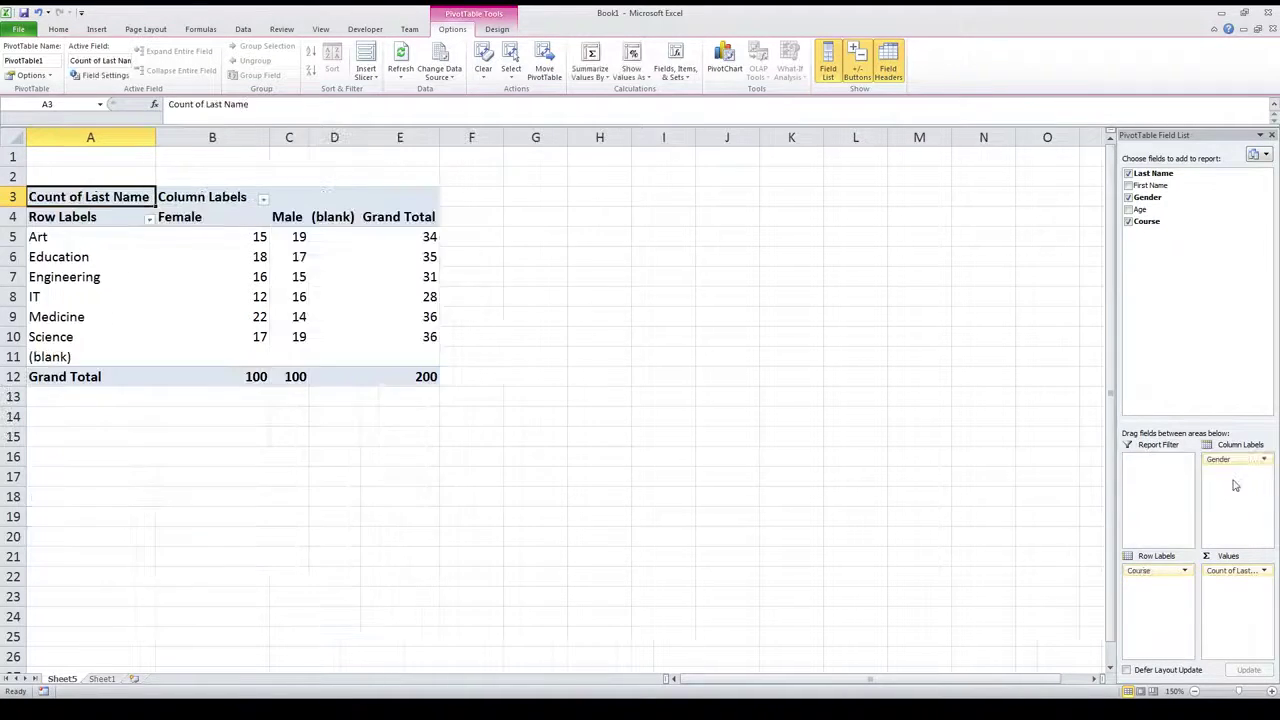